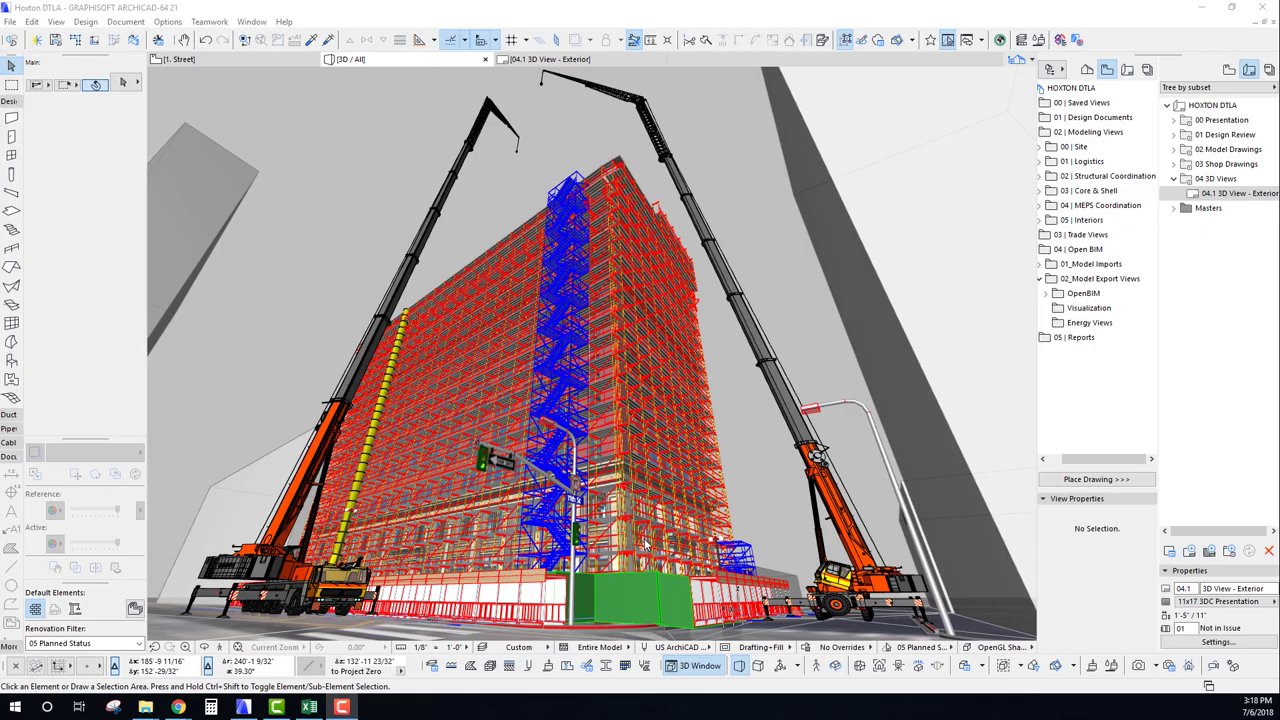
# Examine the scaffolded building, stair tower and both cranes from street level and from above in the 3D model.
pyautogui.click(643, 514)
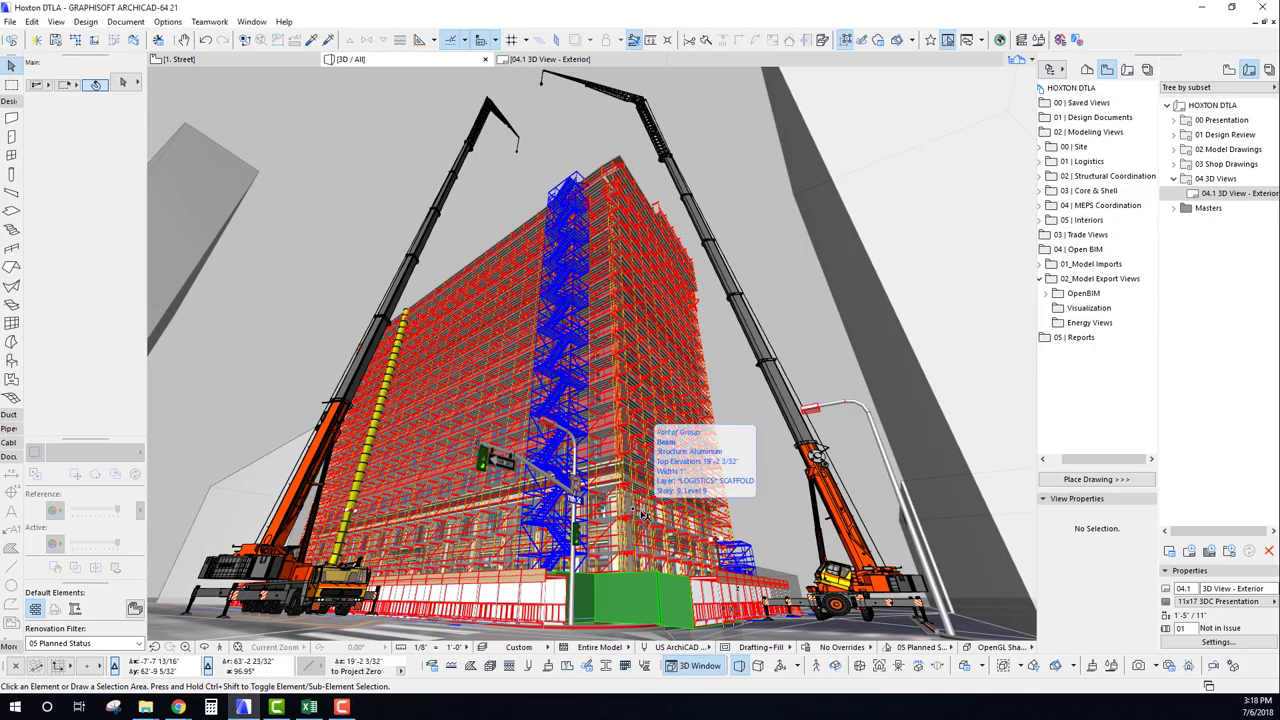
pyautogui.keyDown('shift'); pyautogui.moveTo(525, 480); pyautogui.dragTo(724, 418, button='middle'); pyautogui.keyUp('shift')
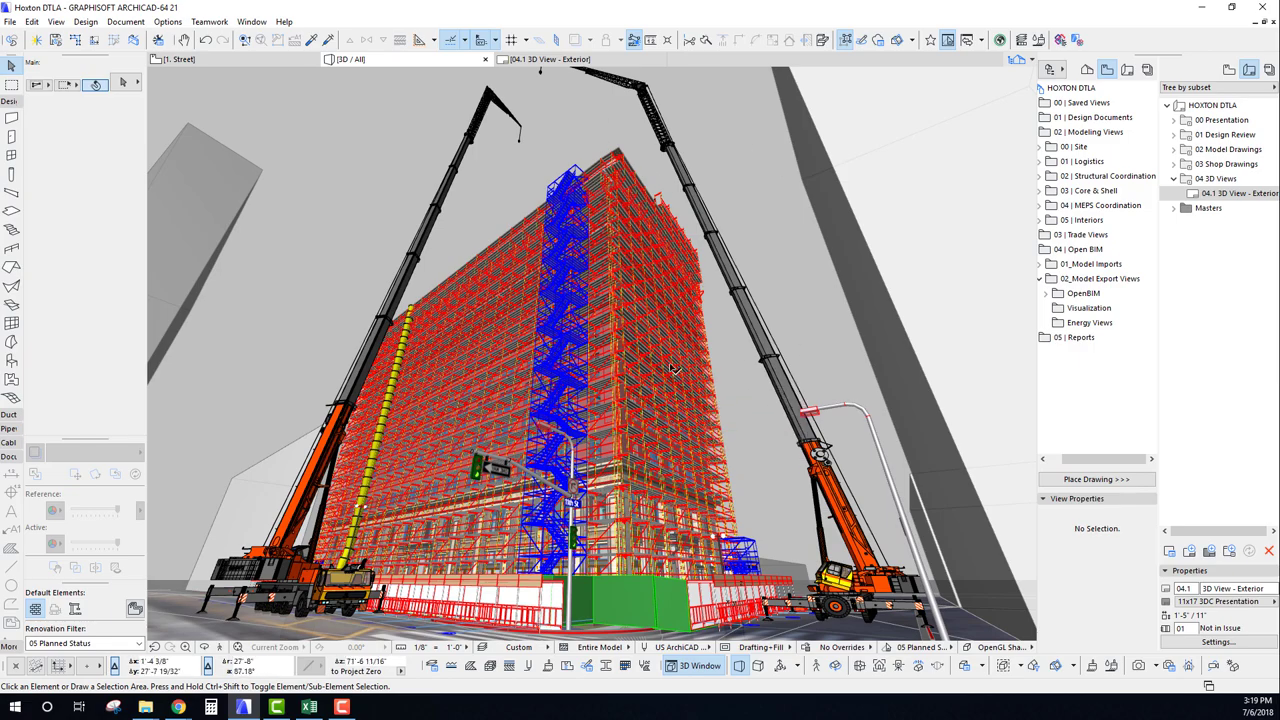
pyautogui.keyDown('shift'); pyautogui.moveTo(674, 369); pyautogui.dragTo(674, 369, button='middle'); pyautogui.keyUp('shift')
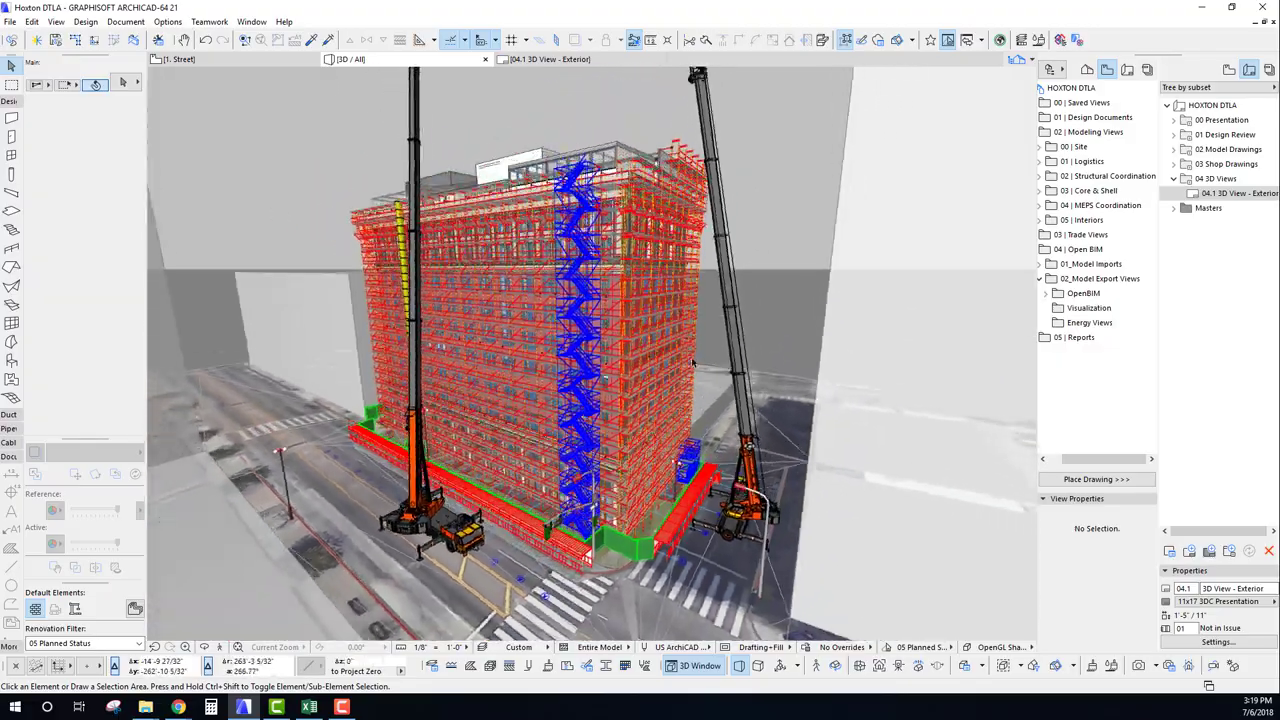
pyautogui.keyDown('shift'); pyautogui.moveTo(692, 358); pyautogui.dragTo(601, 458, button='middle'); pyautogui.keyUp('shift')
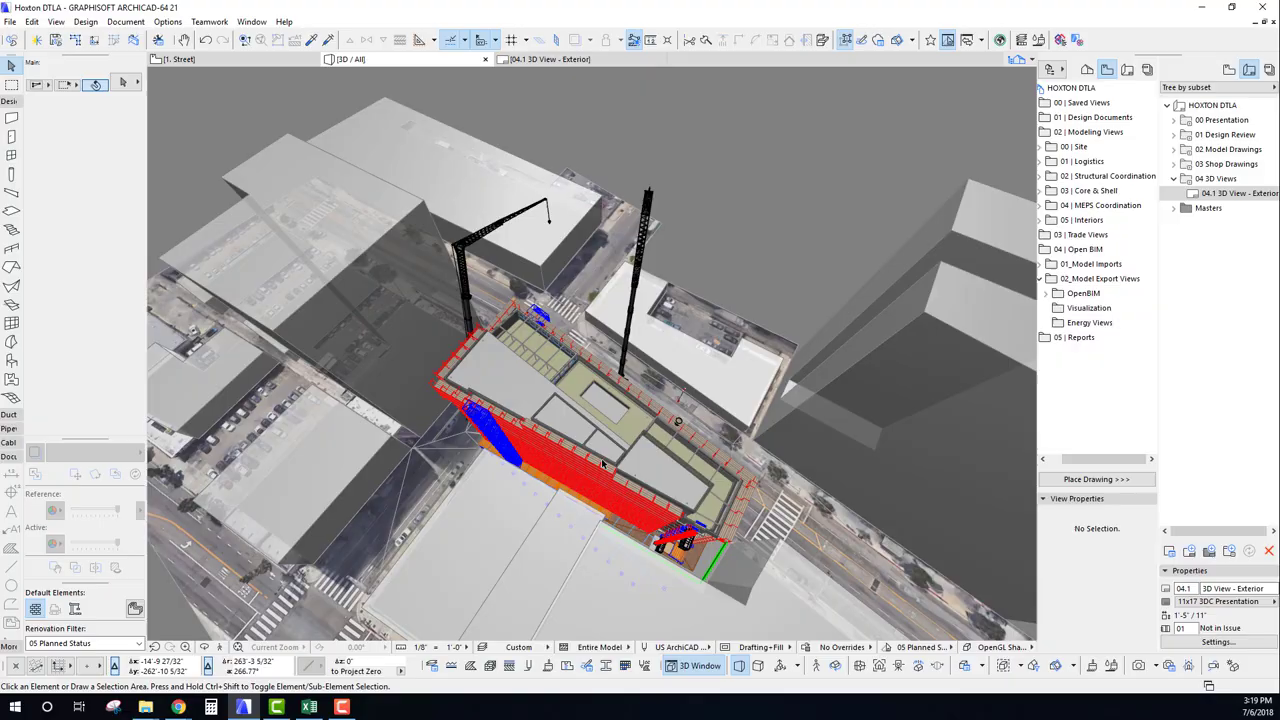
pyautogui.keyDown('shift'); pyautogui.moveTo(575, 341); pyautogui.dragTo(578, 348, button='middle'); pyautogui.keyUp('shift')
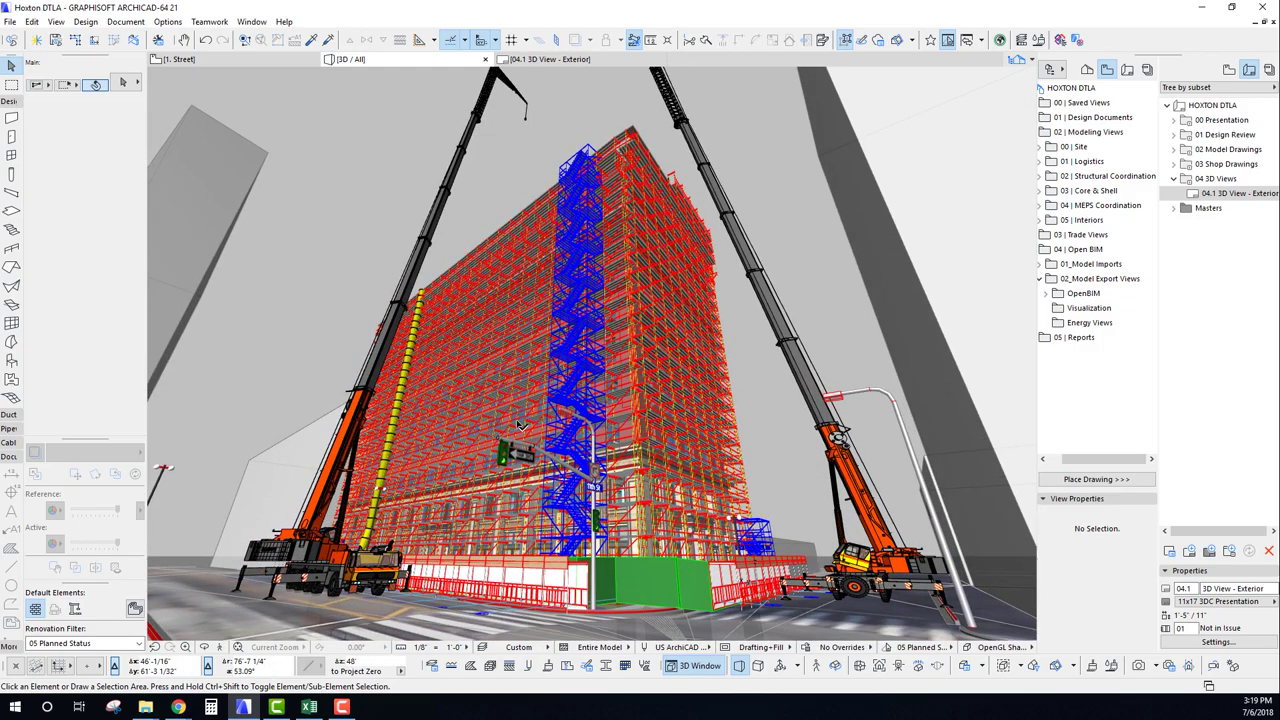
pyautogui.keyDown('shift'); pyautogui.moveTo(601, 385); pyautogui.dragTo(591, 319, button='middle'); pyautogui.keyUp('shift')
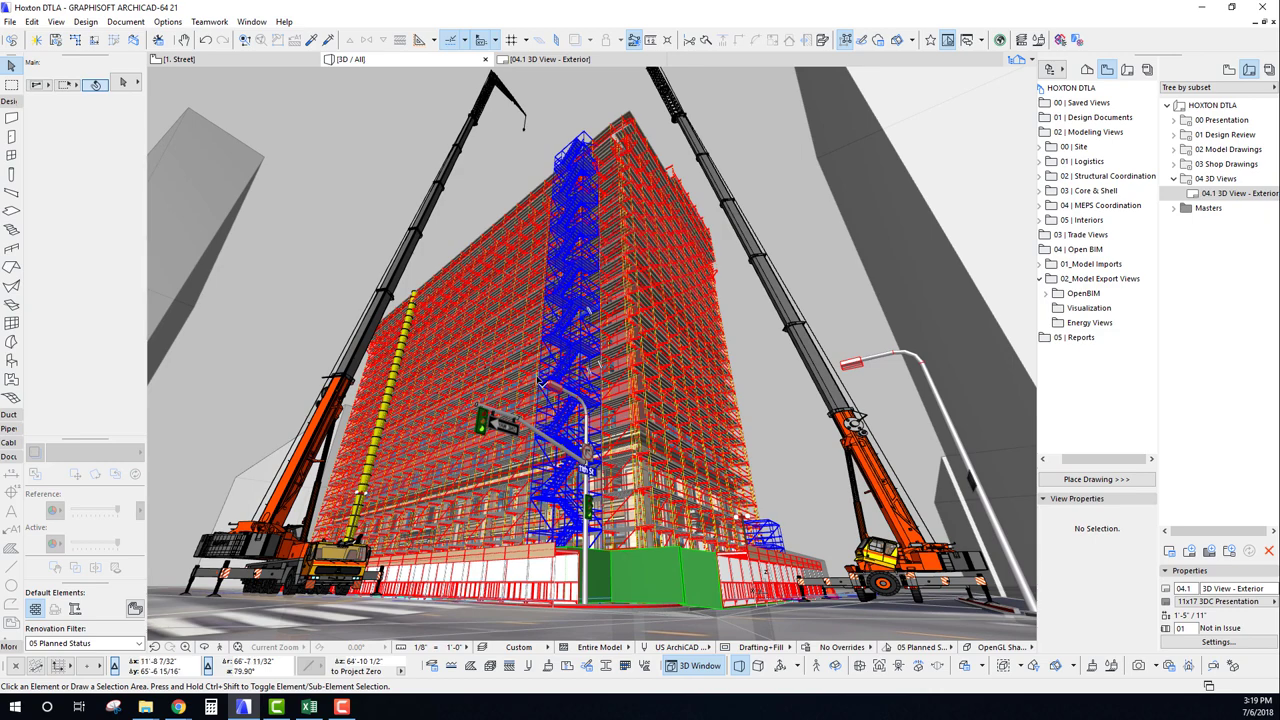
pyautogui.moveTo(655, 417)
pyautogui.mouseDown(button='middle')
pyautogui.moveTo(654, 394)
pyautogui.moveTo(654, 426)
pyautogui.mouseUp(button='middle')
pyautogui.keyDown('shift'); pyautogui.moveTo(452, 308); pyautogui.dragTo(481, 359, button='middle'); pyautogui.keyUp('shift')
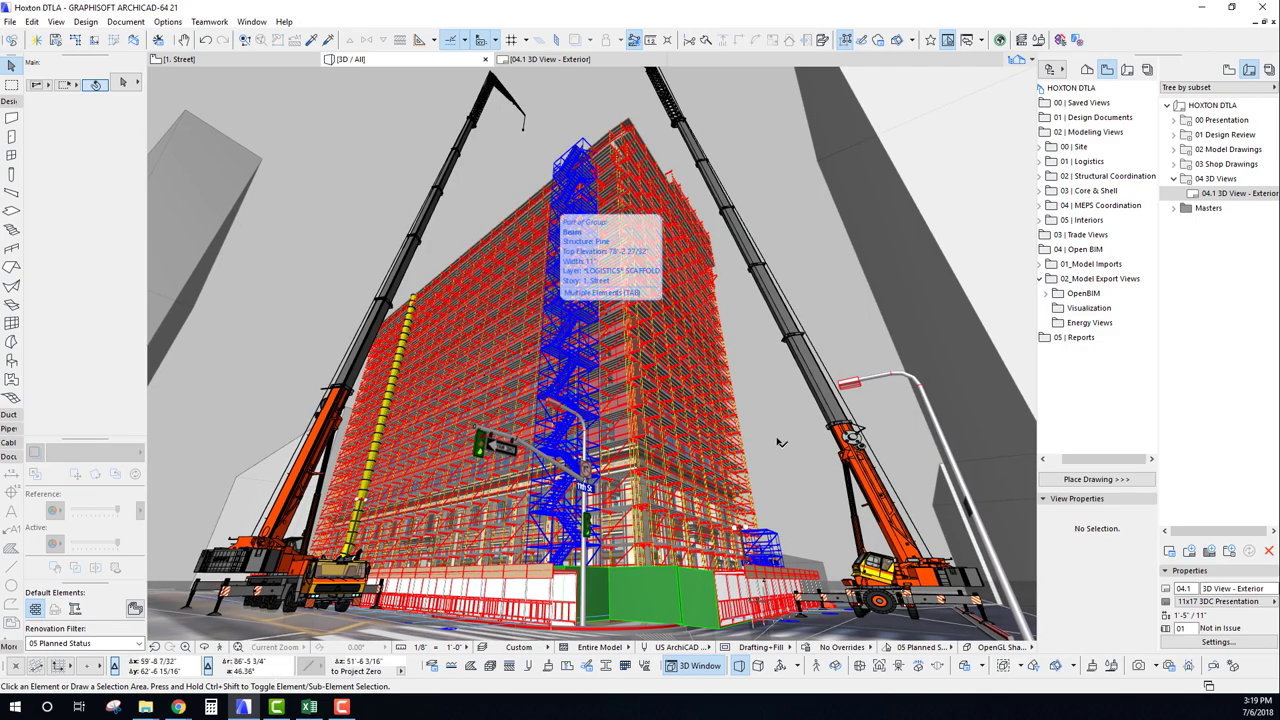
# Save an aerial perspective of the scaffolded building corner and cranes as a new view in the Visualization folder, keeping the offered settings.
pyautogui.scroll(-6, 580, 235)
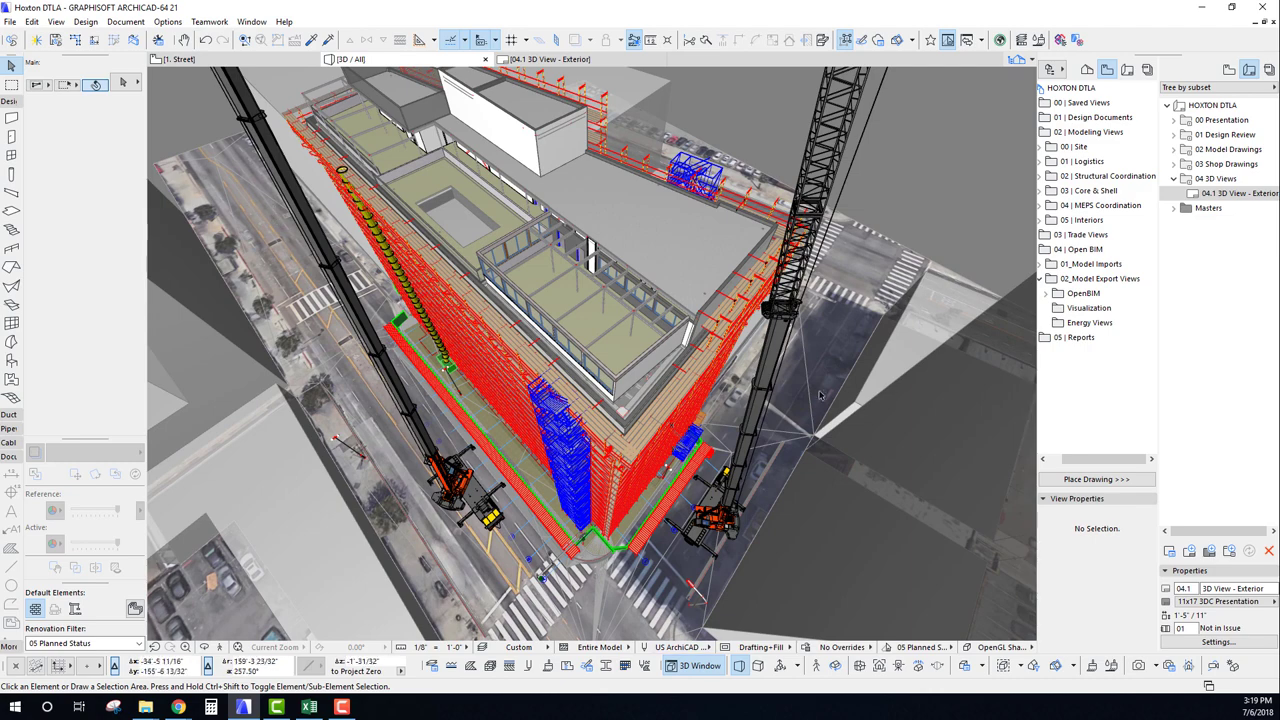
pyautogui.keyDown('shift'); pyautogui.moveTo(490, 455); pyautogui.dragTo(455, 445, button='middle'); pyautogui.keyUp('shift')
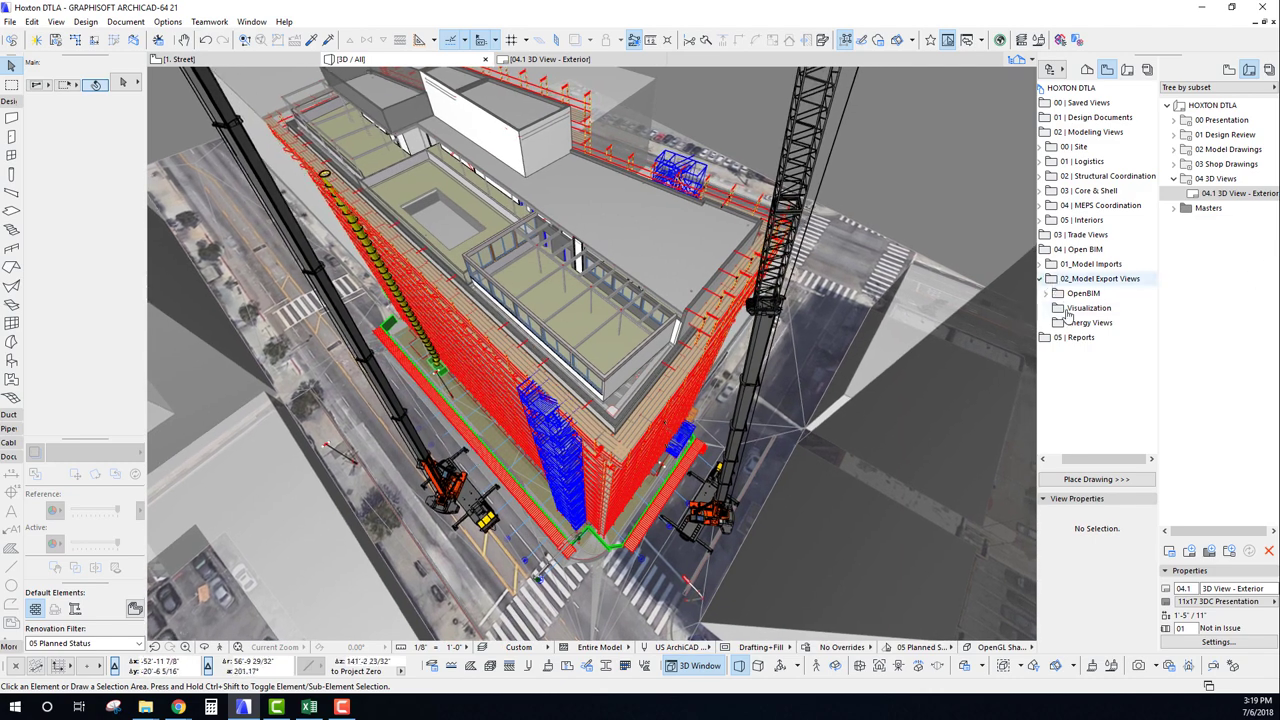
pyautogui.rightClick(1090, 308)
pyautogui.click(1102, 319)
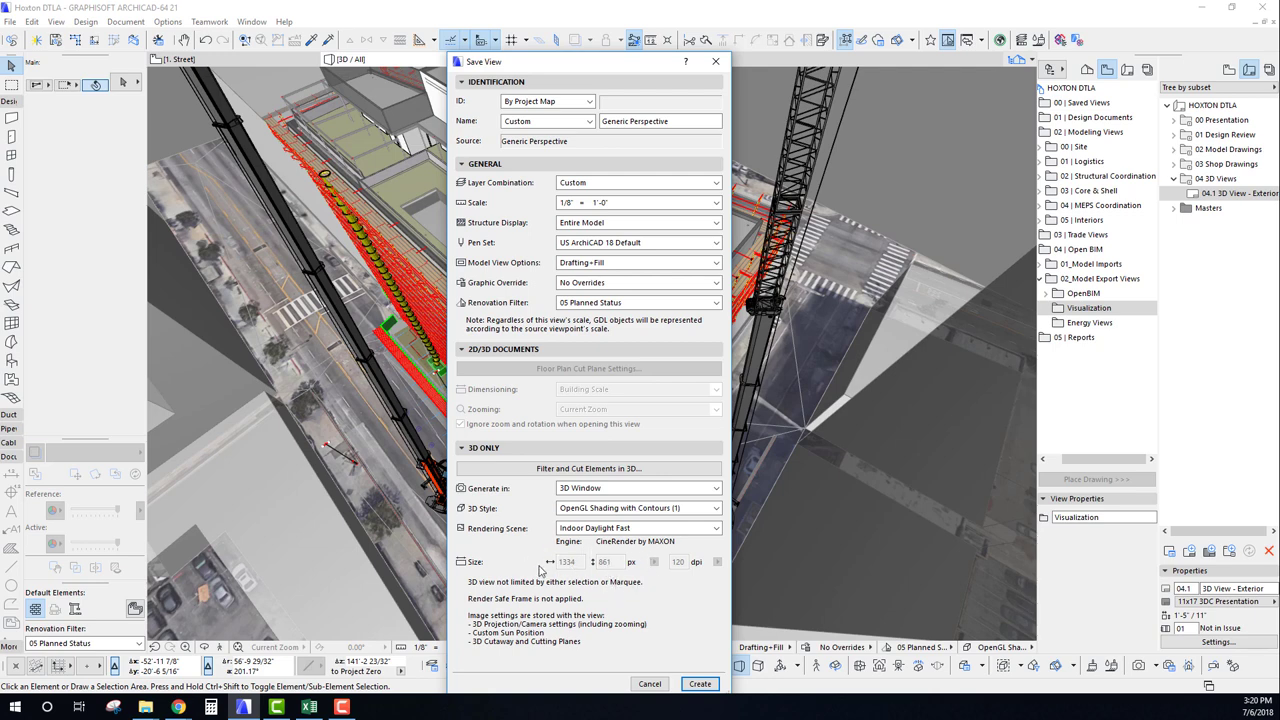
pyautogui.moveTo(577, 63); pyautogui.dragTo(537, 61)
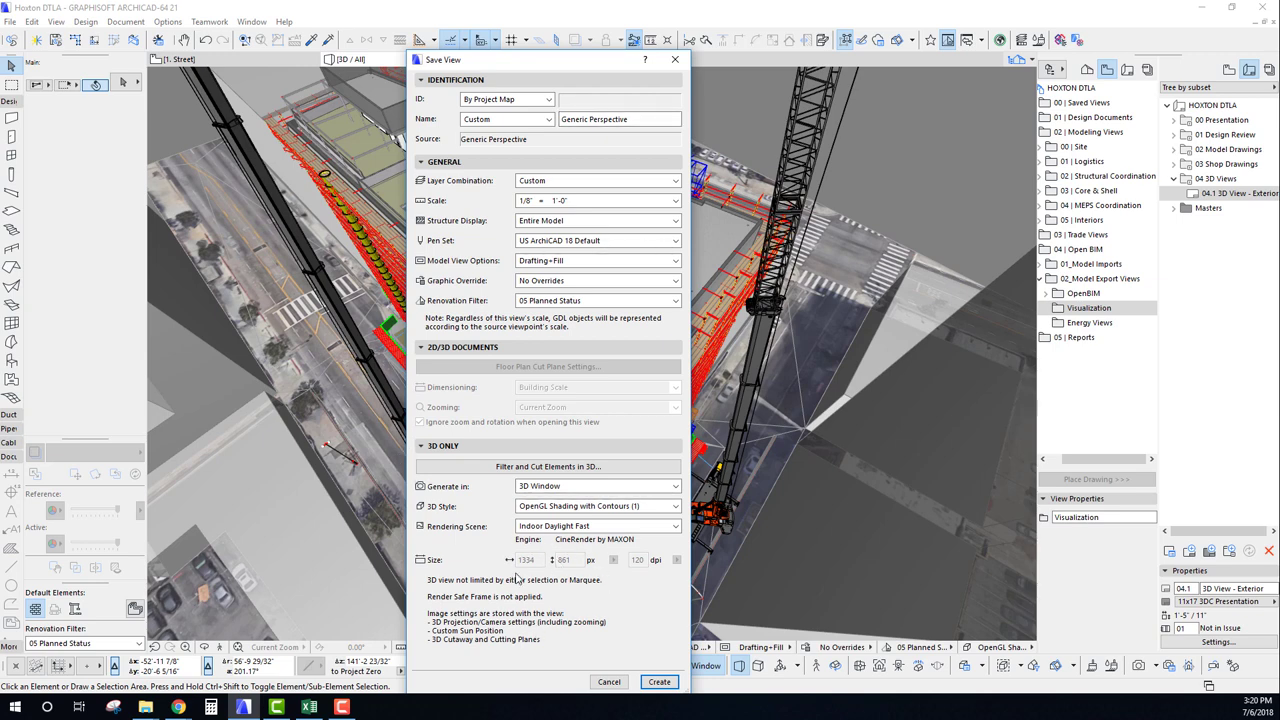
pyautogui.click(659, 681)
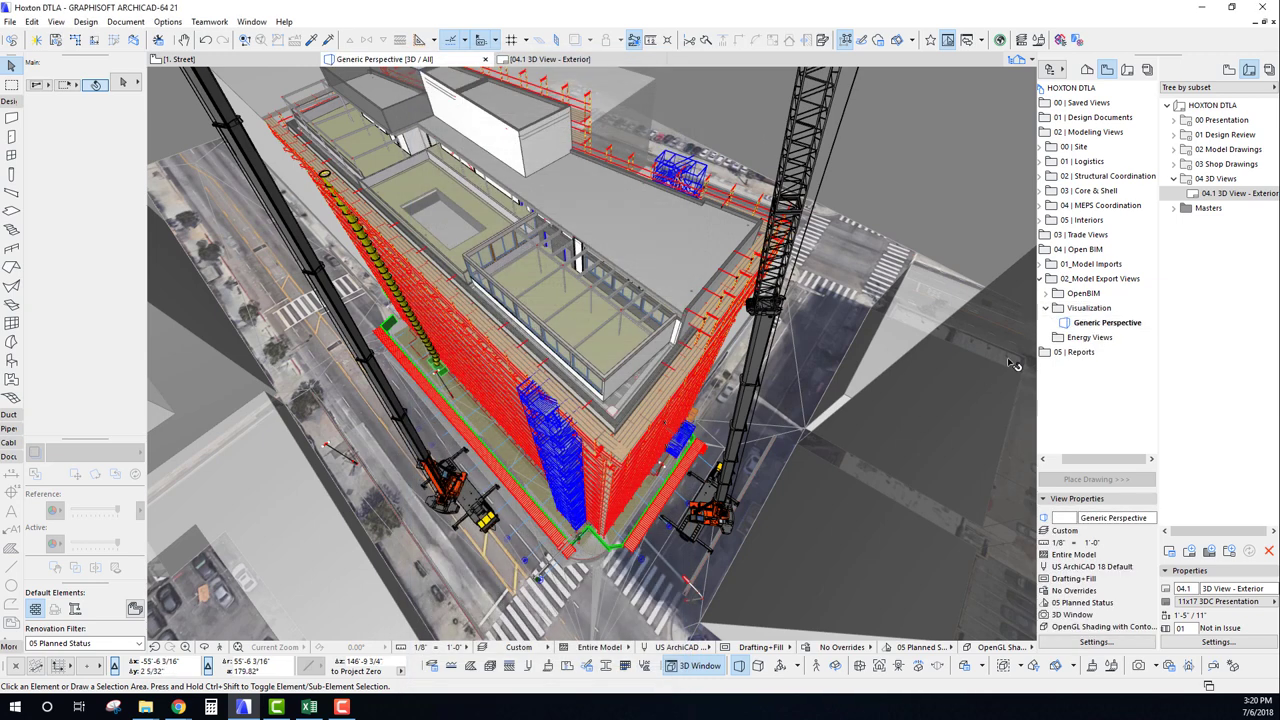
# Place the Generic Perspective view on layout 04.1 3D View - Exterior and scale the drawing proportionally to about 76% to fit the sheet.
pyautogui.moveTo(1078, 324); pyautogui.dragTo(1203, 200)
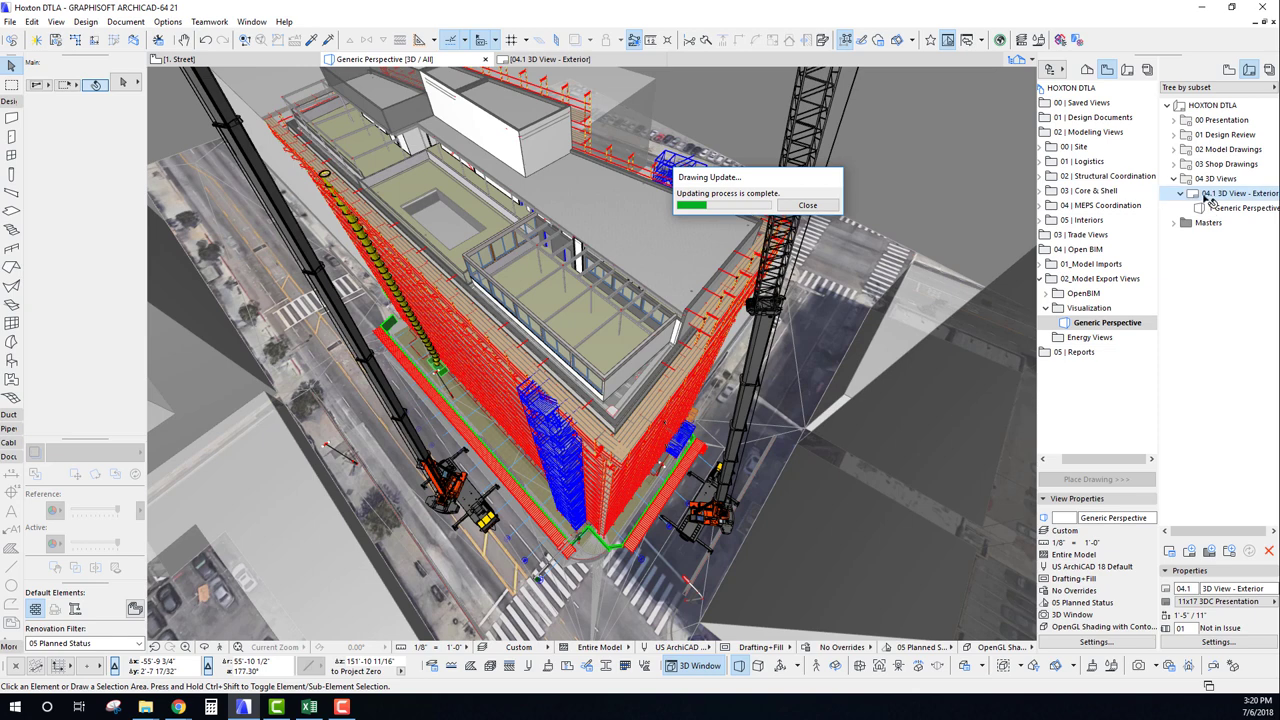
pyautogui.doubleClick(1205, 196)
pyautogui.moveTo(670, 279); pyautogui.dragTo(640, 253, button='middle')
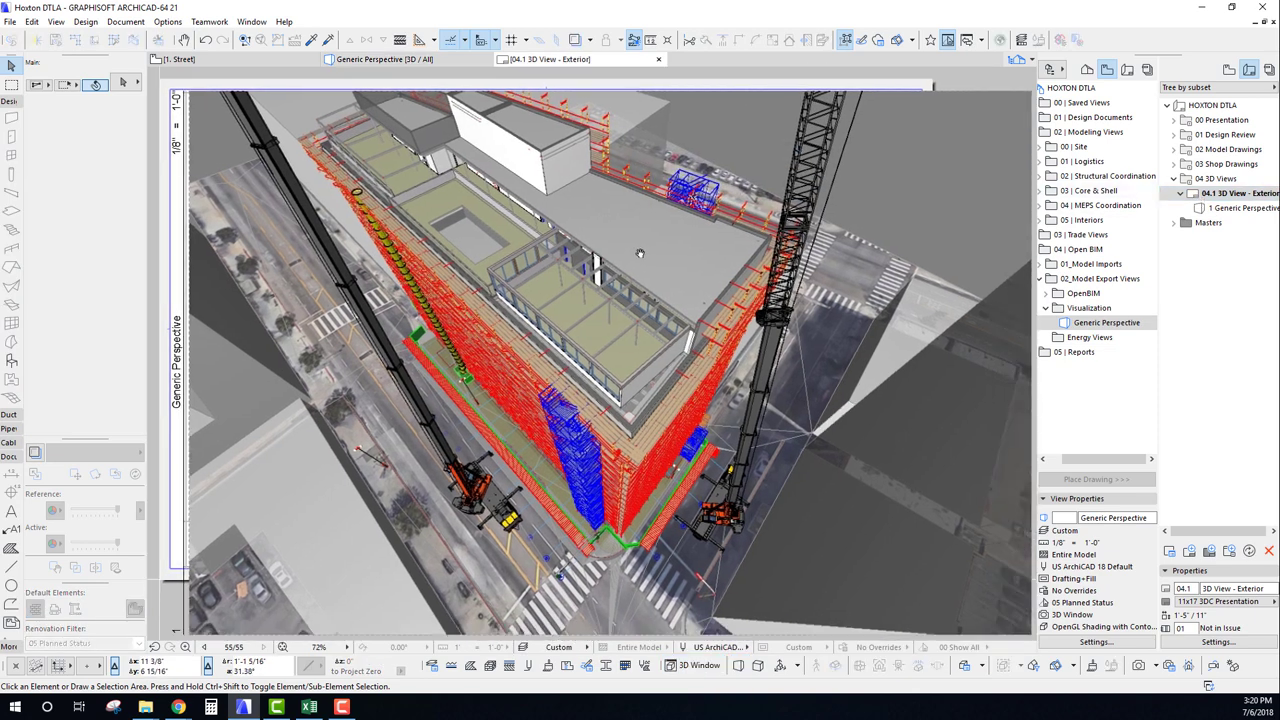
pyautogui.scroll(-2, 640, 253)
pyautogui.click(812, 436)
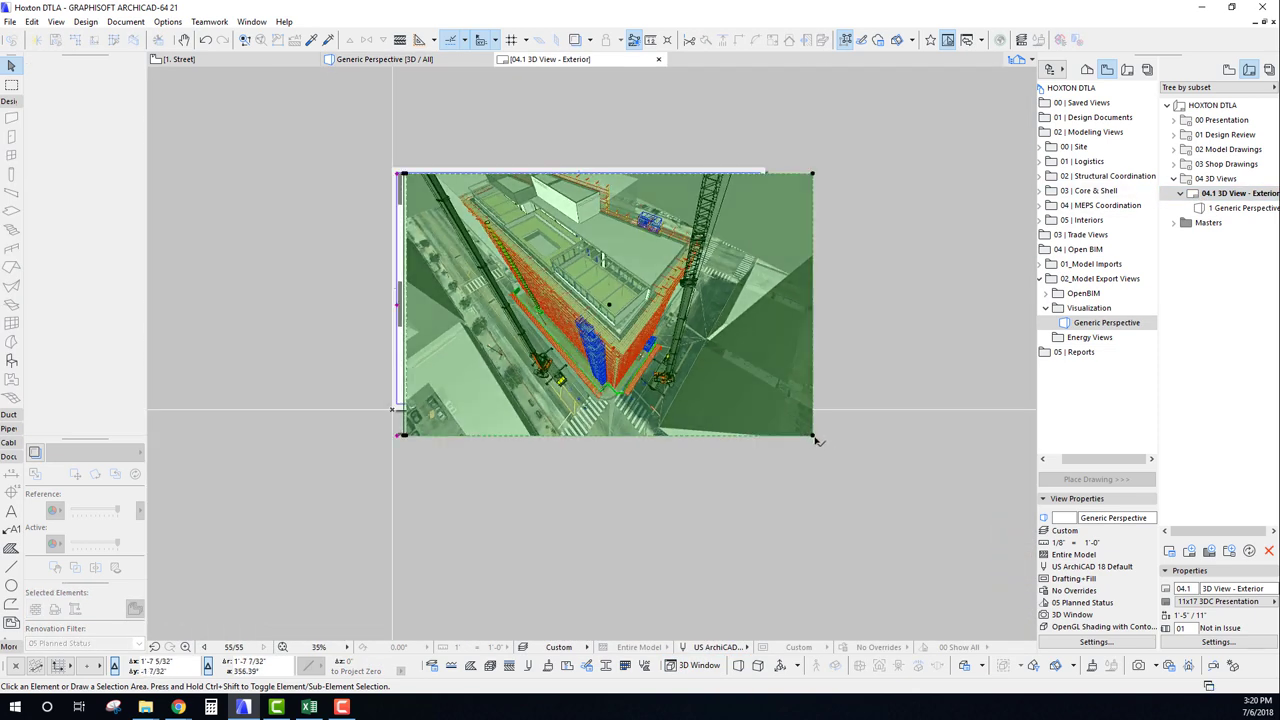
pyautogui.click(812, 435)
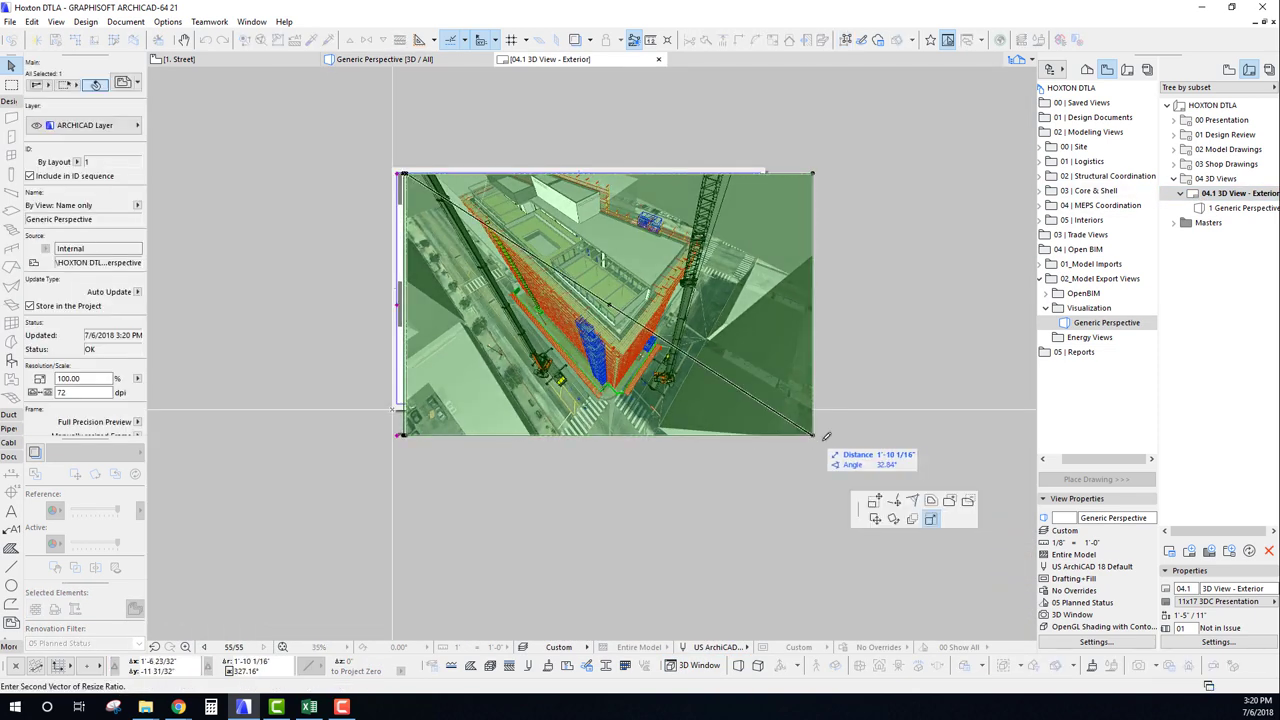
pyautogui.click(718, 371)
# Inspect the placed drawing up close around the crane and scaffolding, with the drawing deselected.
pyautogui.scroll(5, 545, 292)
pyautogui.scroll(3, 515, 370)
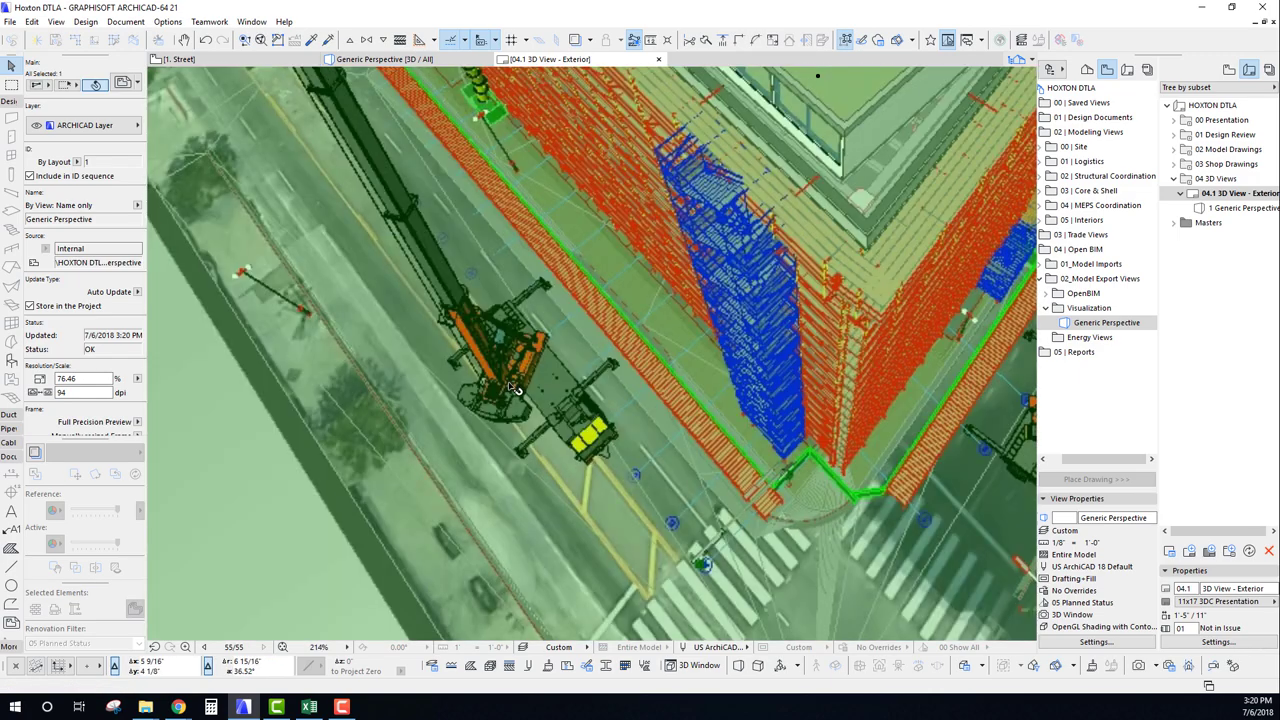
pyautogui.scroll(-5, 510, 380)
pyautogui.moveTo(551, 357); pyautogui.dragTo(541, 381, button='middle')
pyautogui.press('Escape')
pyautogui.scroll(3, 548, 385)
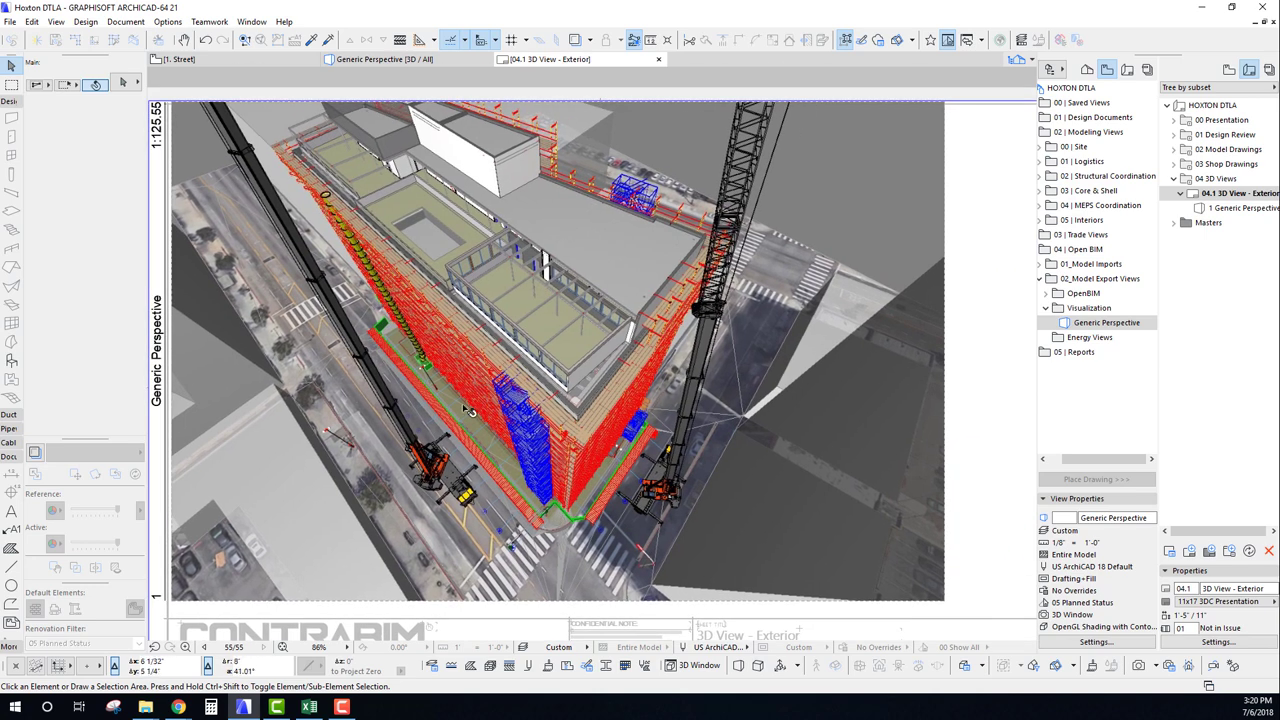
pyautogui.moveTo(464, 406); pyautogui.dragTo(484, 376, button='middle')
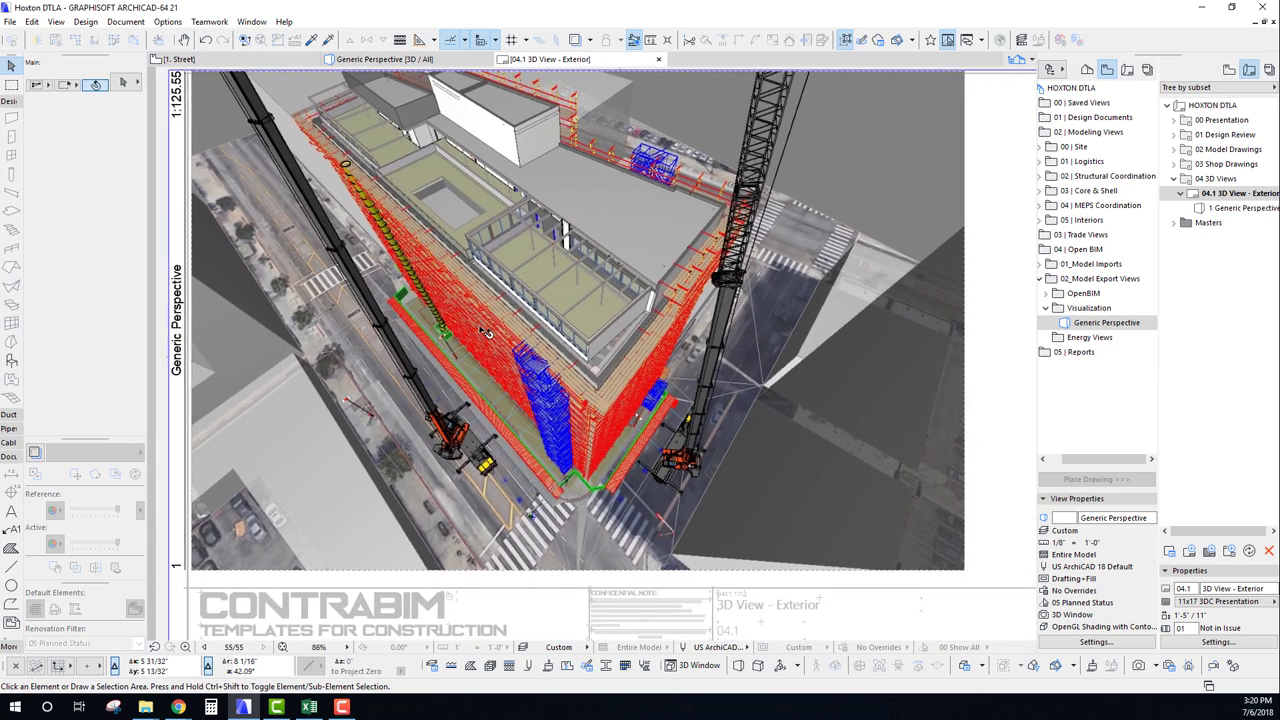
# Move the perspective drawing slightly to the right on the sheet and scale it down to about 1:127.82 inside the border.
pyautogui.click(446, 396)
pyautogui.moveTo(419, 376); pyautogui.dragTo(451, 376)
pyautogui.scroll(-2, 549, 387)
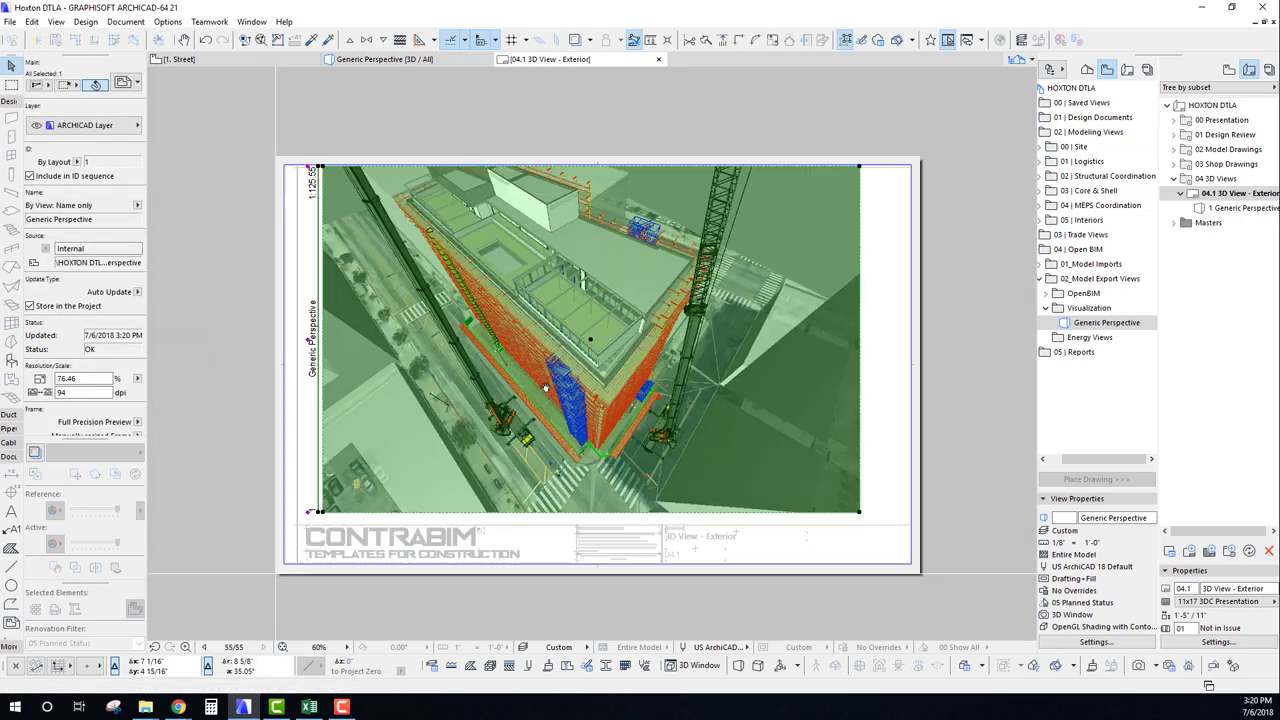
pyautogui.moveTo(549, 387); pyautogui.dragTo(537, 399, button='middle')
pyautogui.click(849, 180)
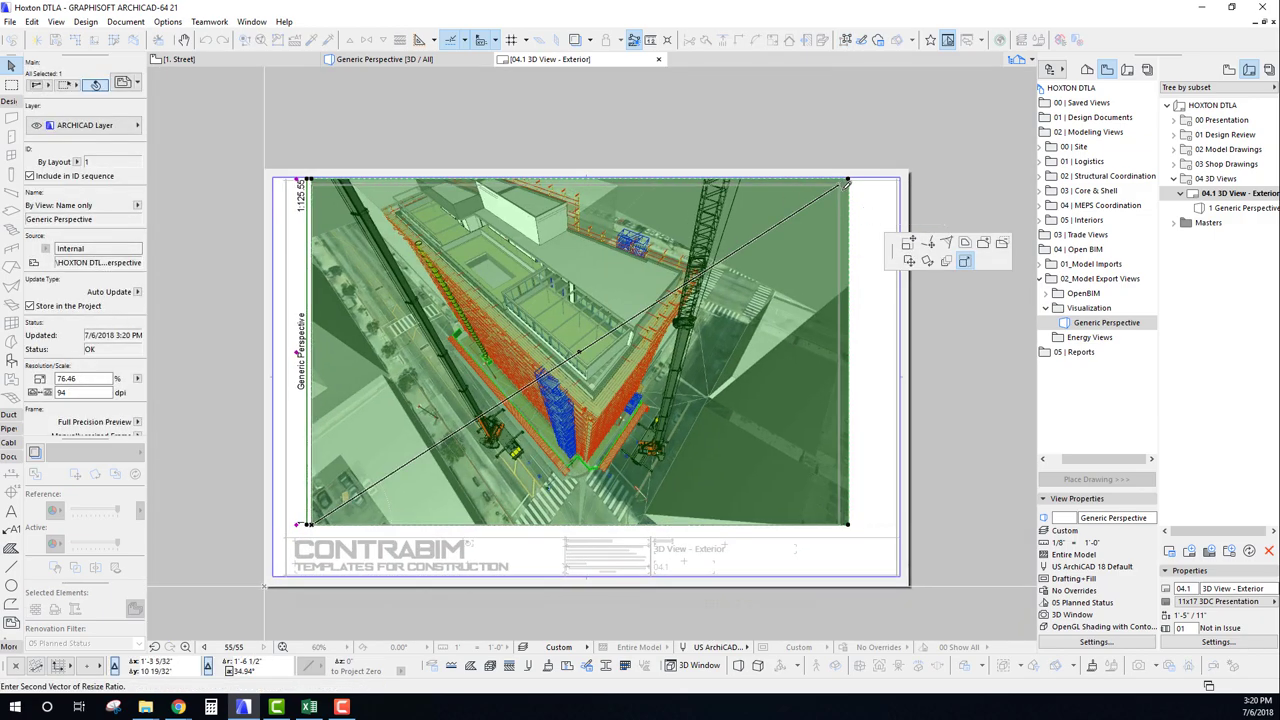
pyautogui.click(841, 185)
pyautogui.press('Escape')
# Examine the image resolution of the placed drawing at the crane, barriers and scaffolding, and check the whole sheet.
pyautogui.scroll(3, 499, 445)
pyautogui.scroll(4, 630, 462)
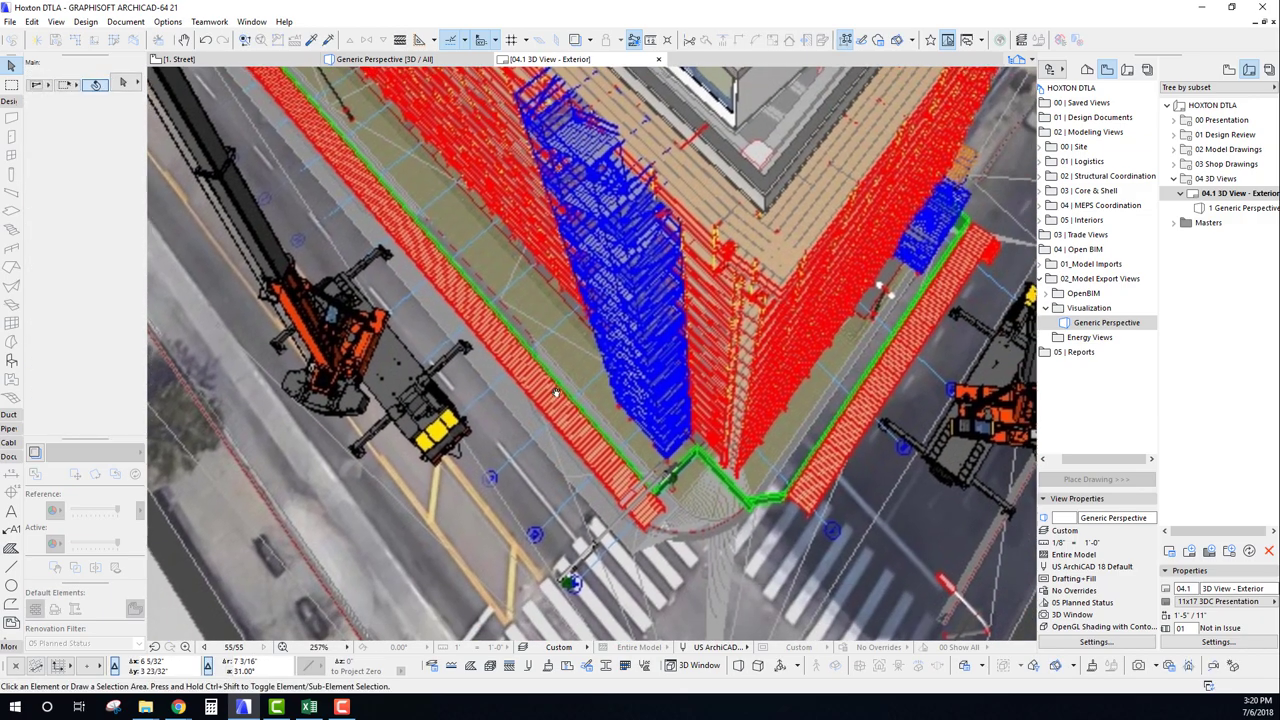
pyautogui.scroll(2, 640, 456)
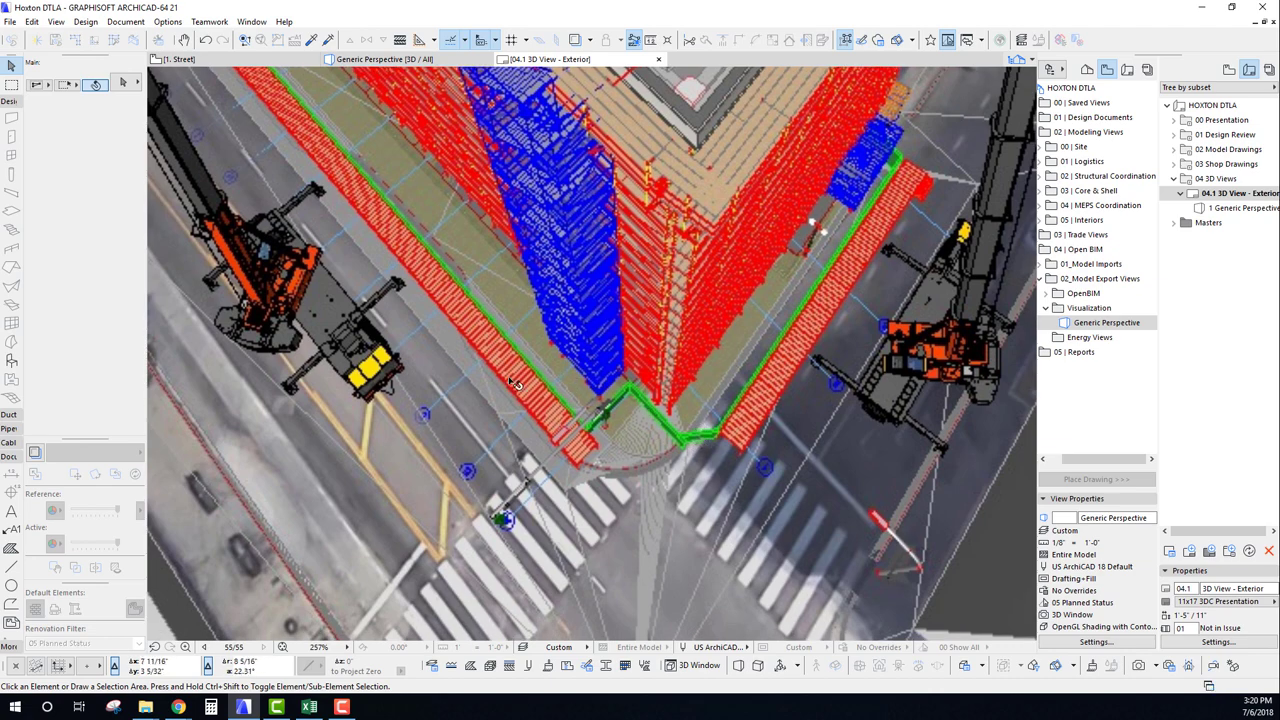
pyautogui.moveTo(496, 259); pyautogui.dragTo(572, 348, button='middle')
pyautogui.scroll(4, 415, 305)
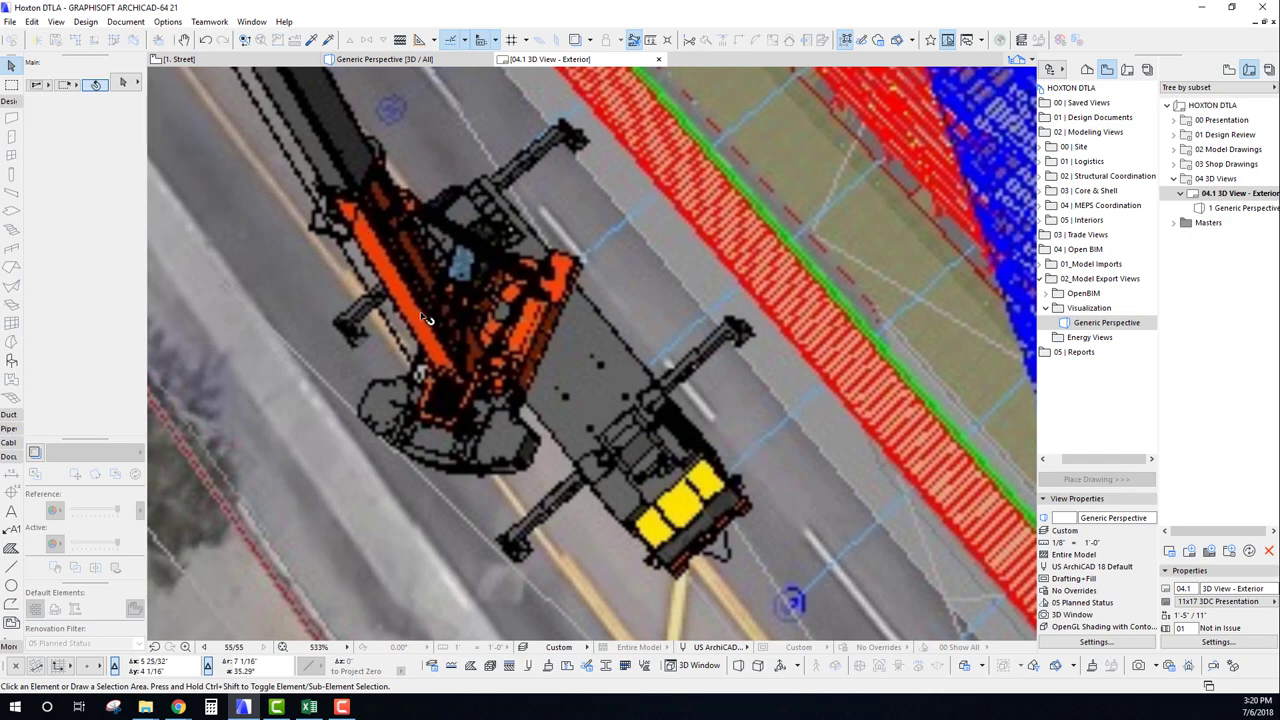
pyautogui.scroll(-10, 426, 318)
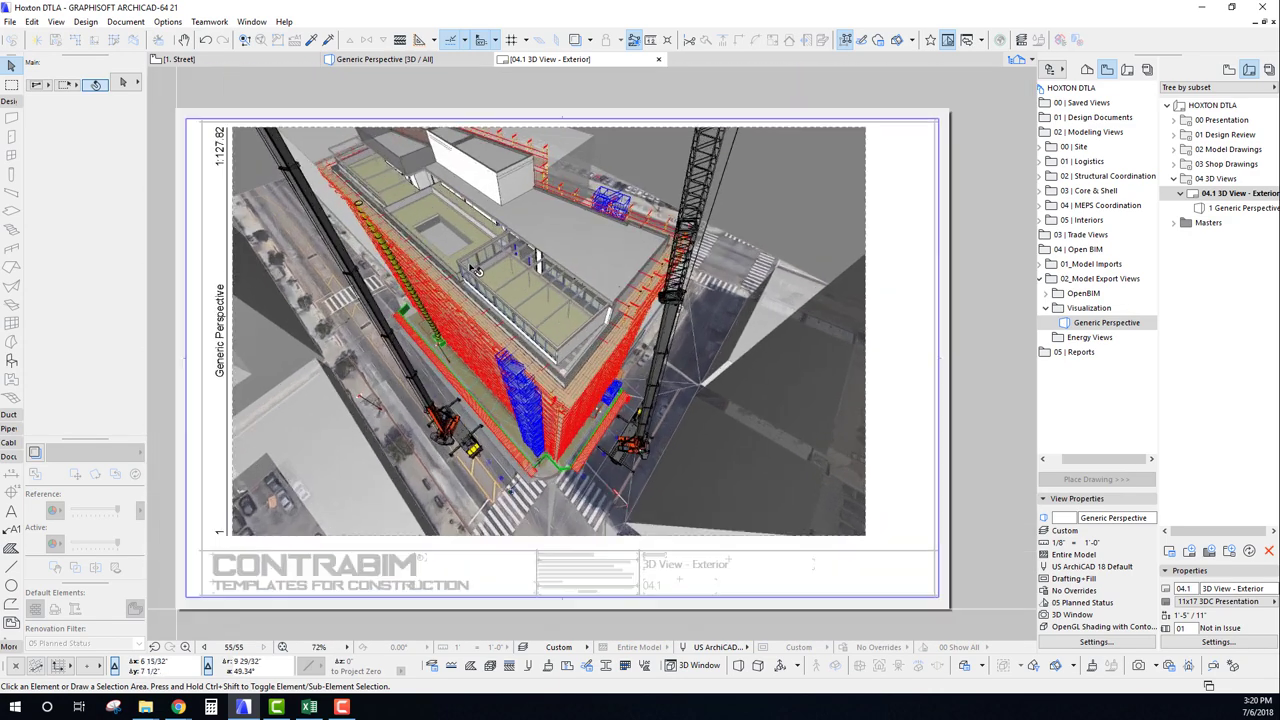
pyautogui.scroll(1, 476, 270)
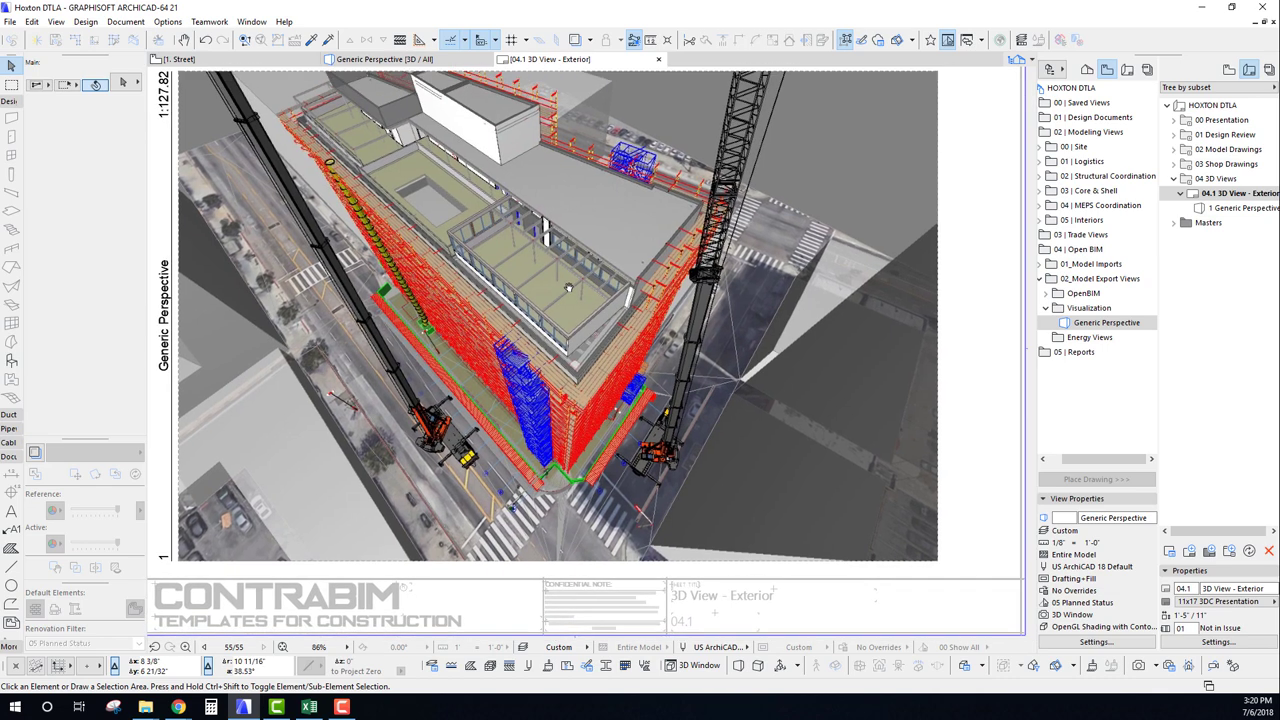
pyautogui.scroll(-1, 575, 295)
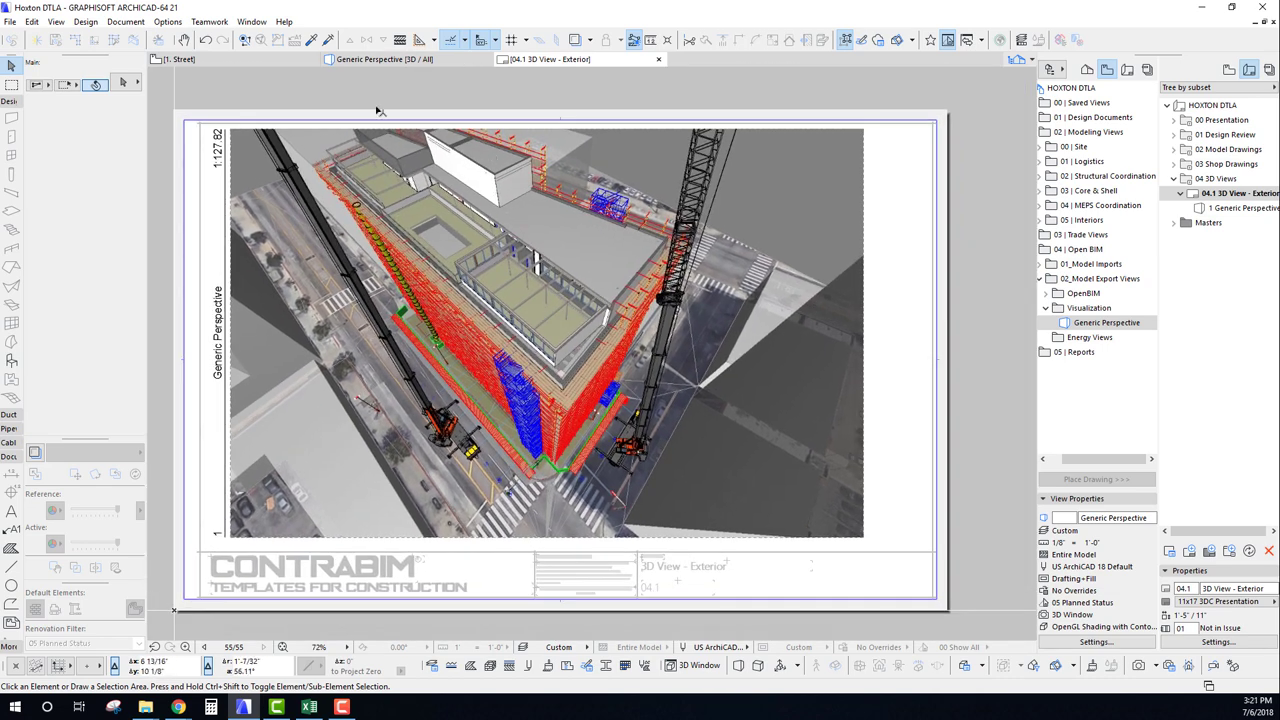
# Return to the Generic Perspective 3D view and set its window size to 4000 by 2581 pixels with proportions kept.
pyautogui.click(372, 62)
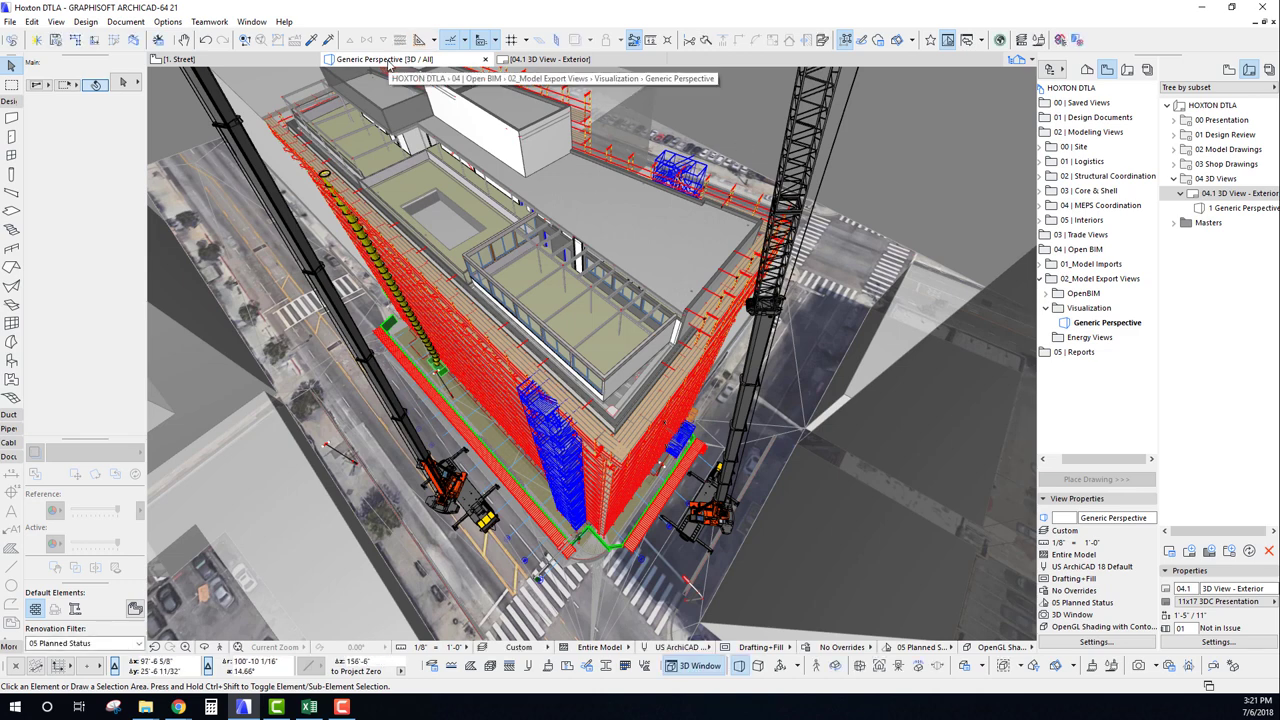
pyautogui.rightClick(388, 62)
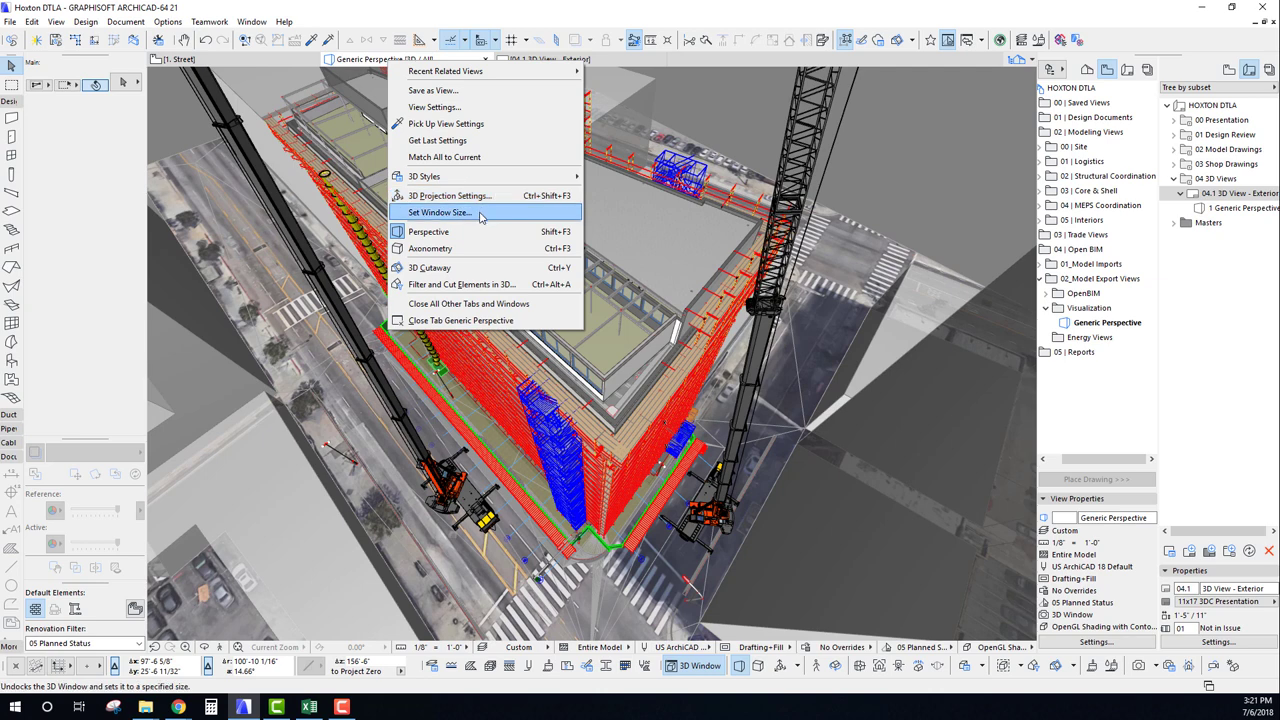
pyautogui.click(479, 212)
pyautogui.moveTo(456, 288); pyautogui.dragTo(478, 288)
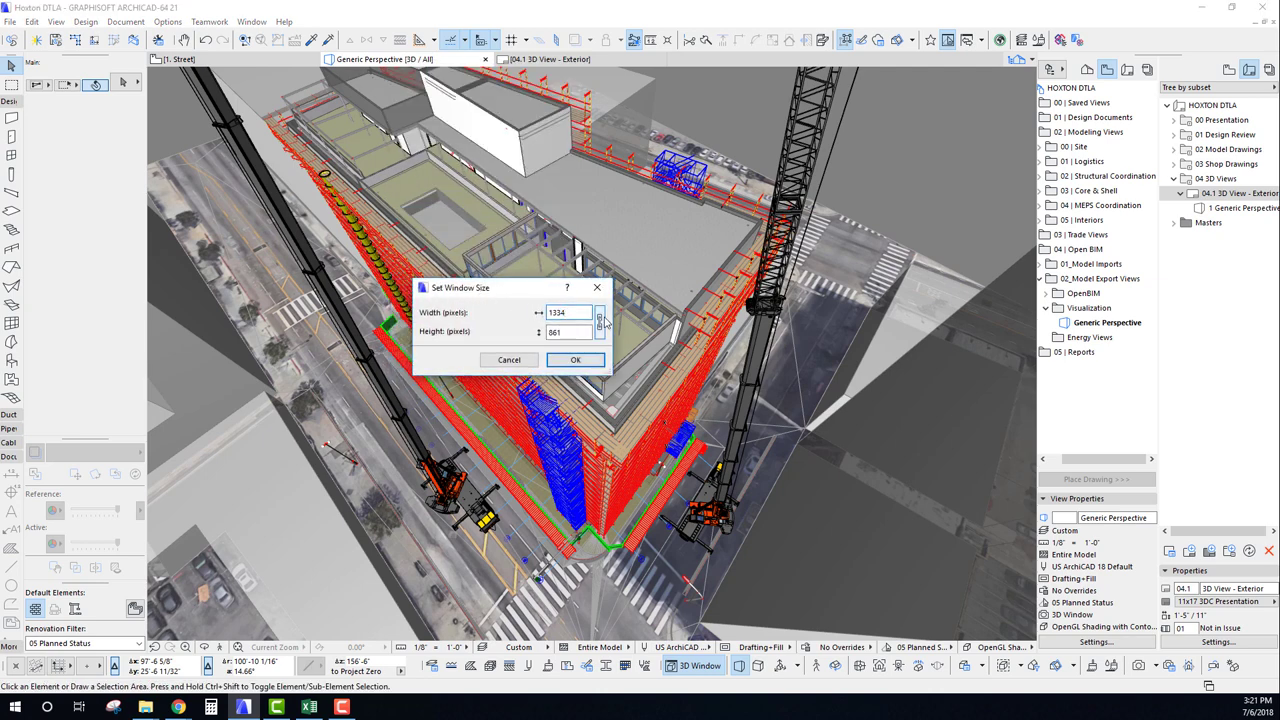
pyautogui.click(600, 323)
pyautogui.moveTo(580, 313); pyautogui.dragTo(492, 309)
pyautogui.moveTo(516, 294); pyautogui.dragTo(512, 301)
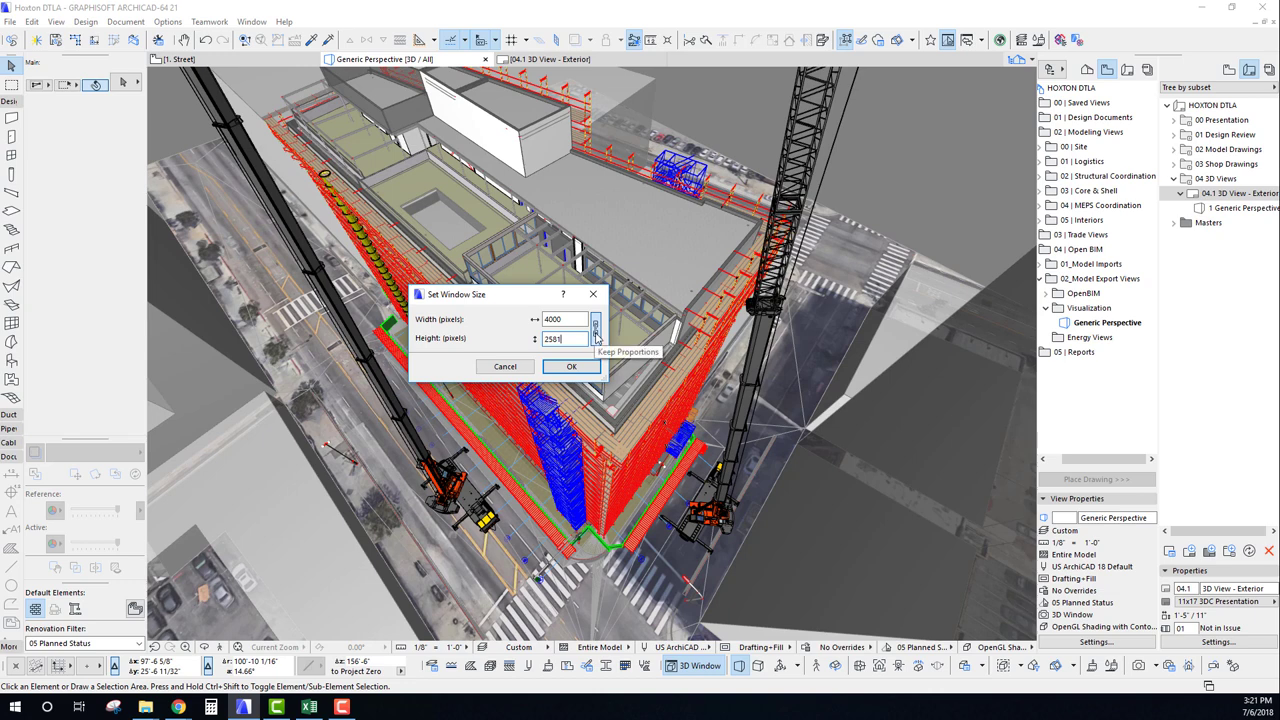
pyautogui.moveTo(542, 298); pyautogui.dragTo(523, 294)
pyautogui.click(553, 364)
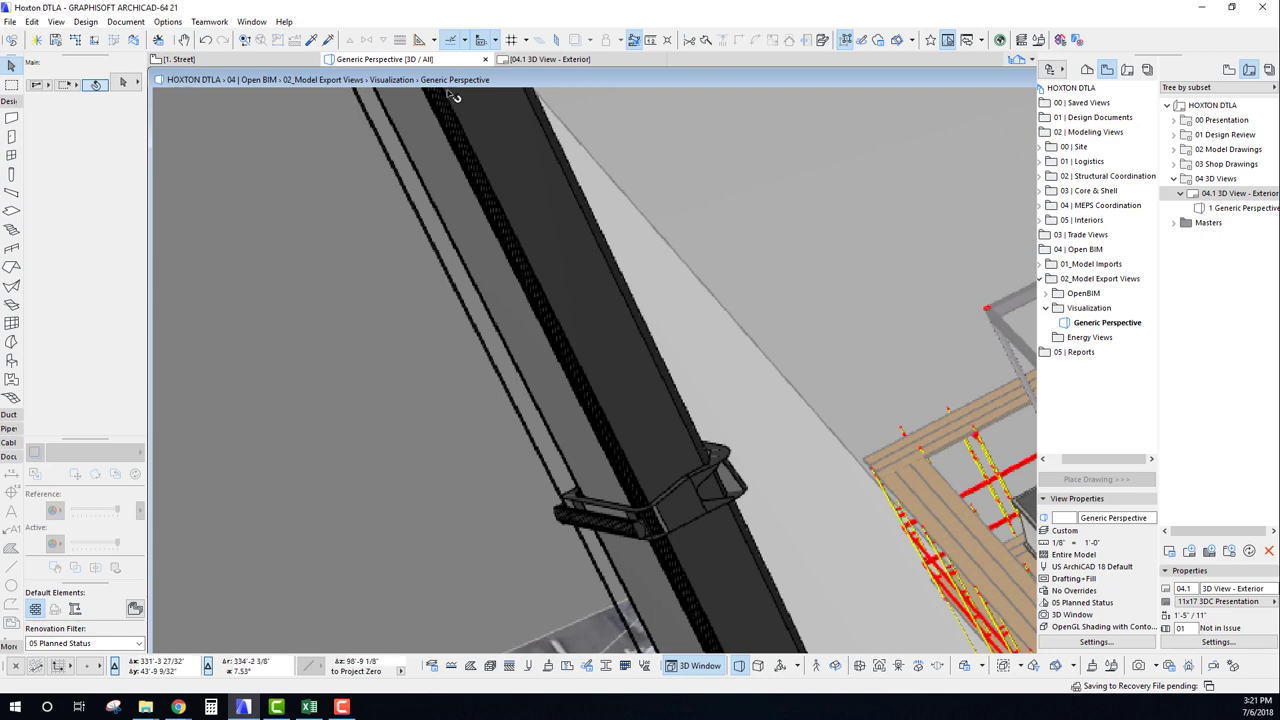
# Save the current 3D view in the Visualization folder under the name 4k Image.
pyautogui.rightClick(1085, 308)
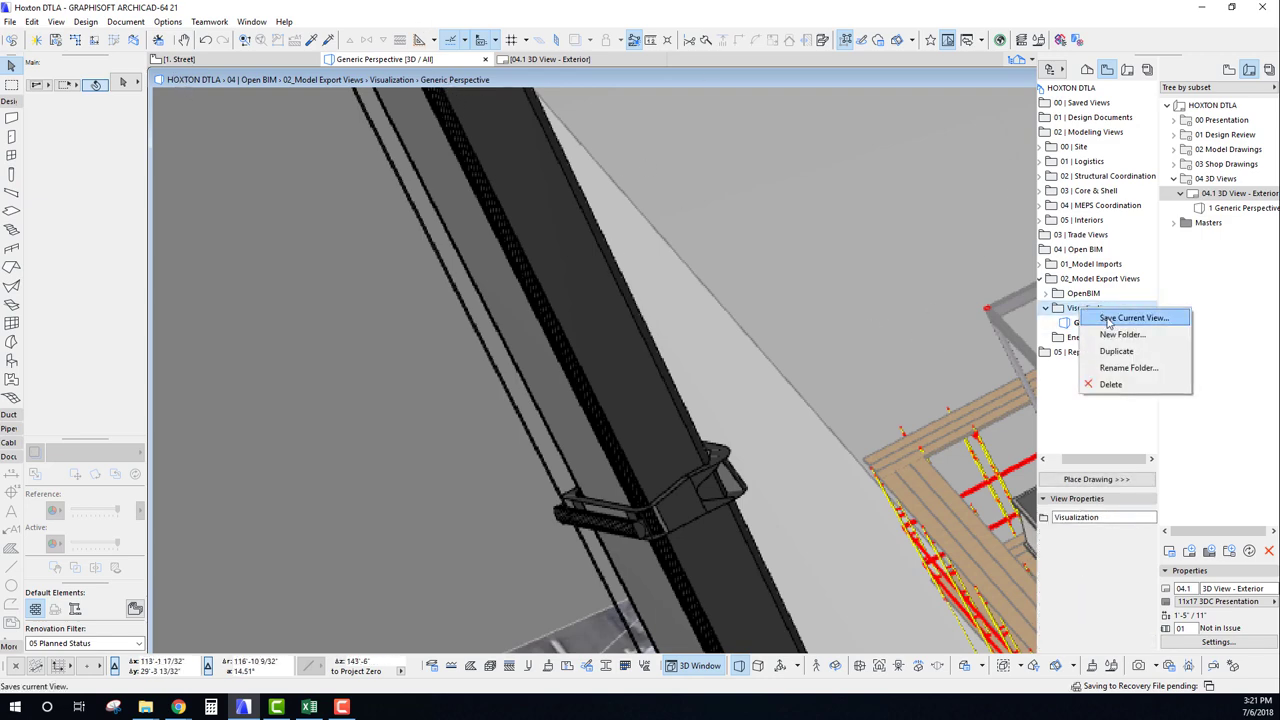
pyautogui.click(1115, 320)
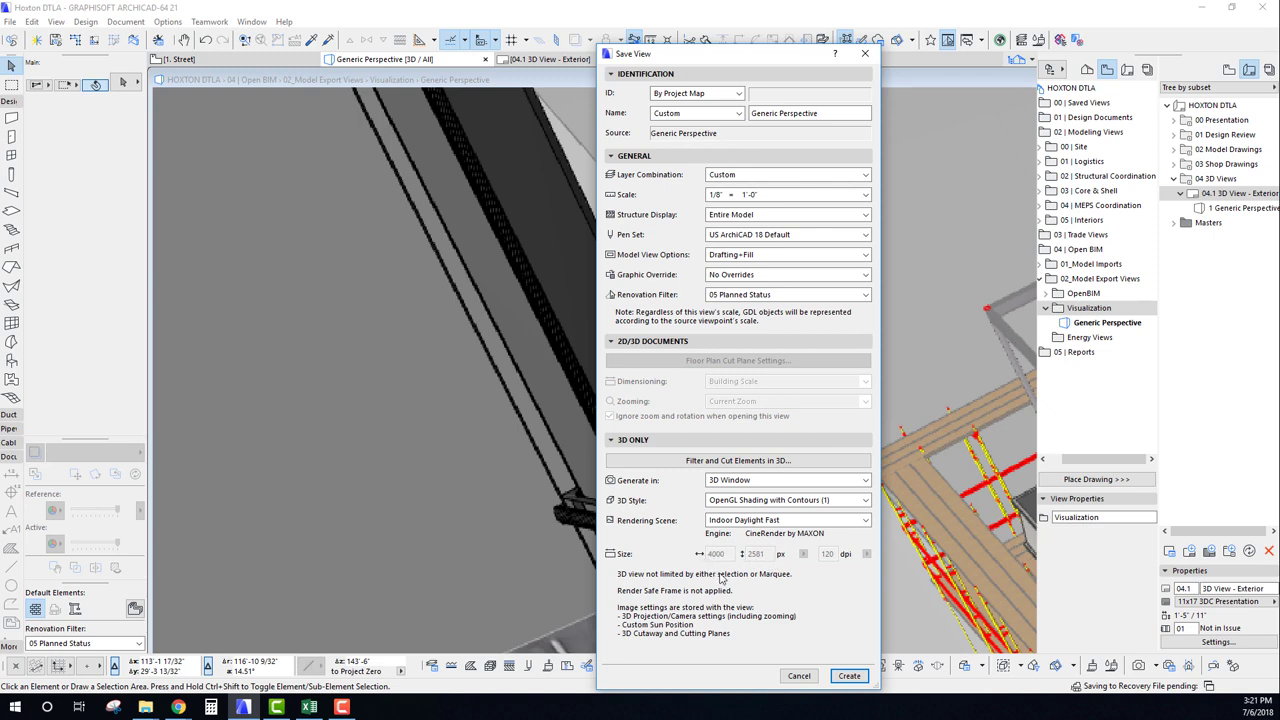
pyautogui.moveTo(818, 116); pyautogui.dragTo(674, 116)
pyautogui.write('4k Image')
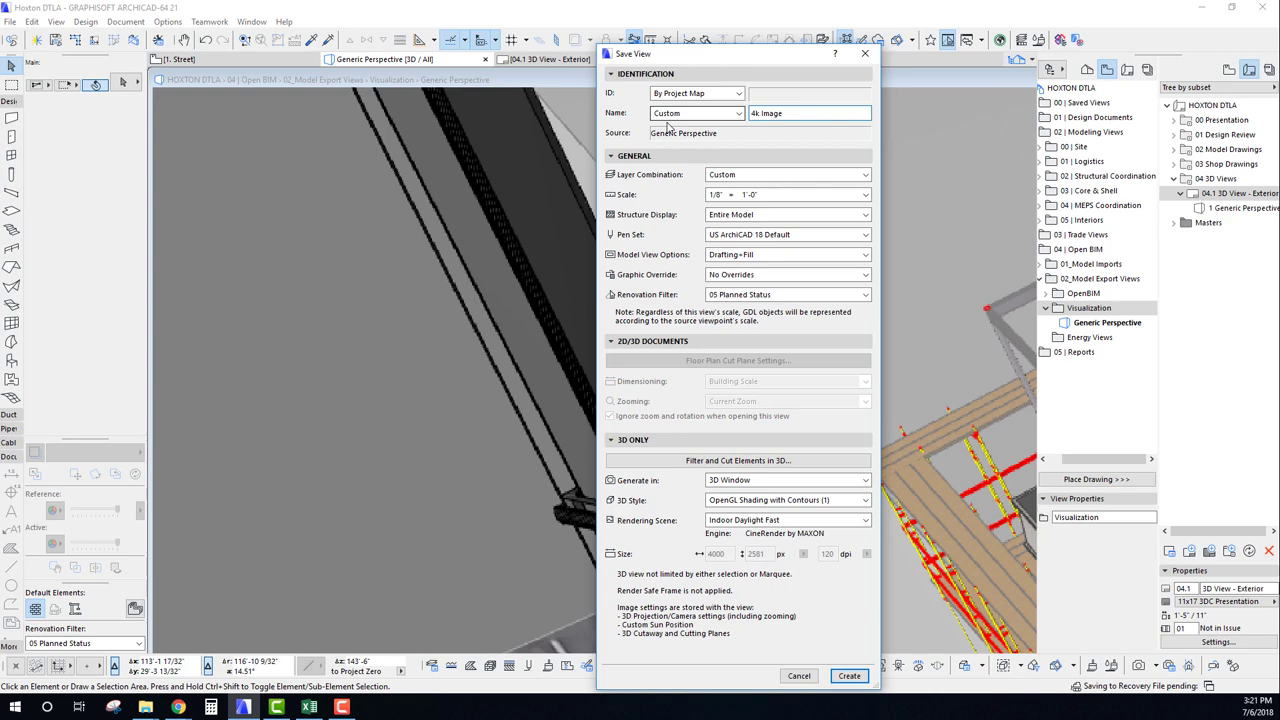
pyautogui.click(848, 676)
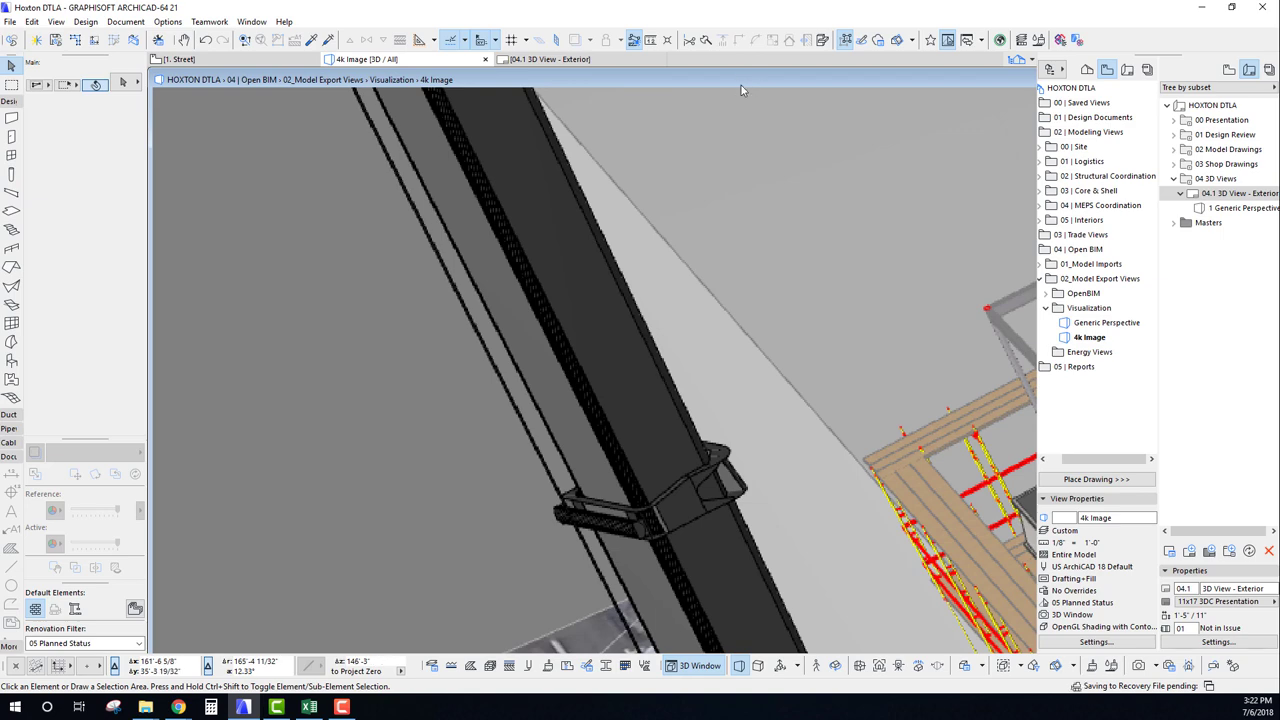
# Shift the oversized floating 3D window sideways until its far end is reachable, and maximize it in the workspace.
pyautogui.keyDown('shift'); pyautogui.moveTo(741, 90); pyautogui.dragTo(626, 133, button='middle'); pyautogui.keyUp('shift')
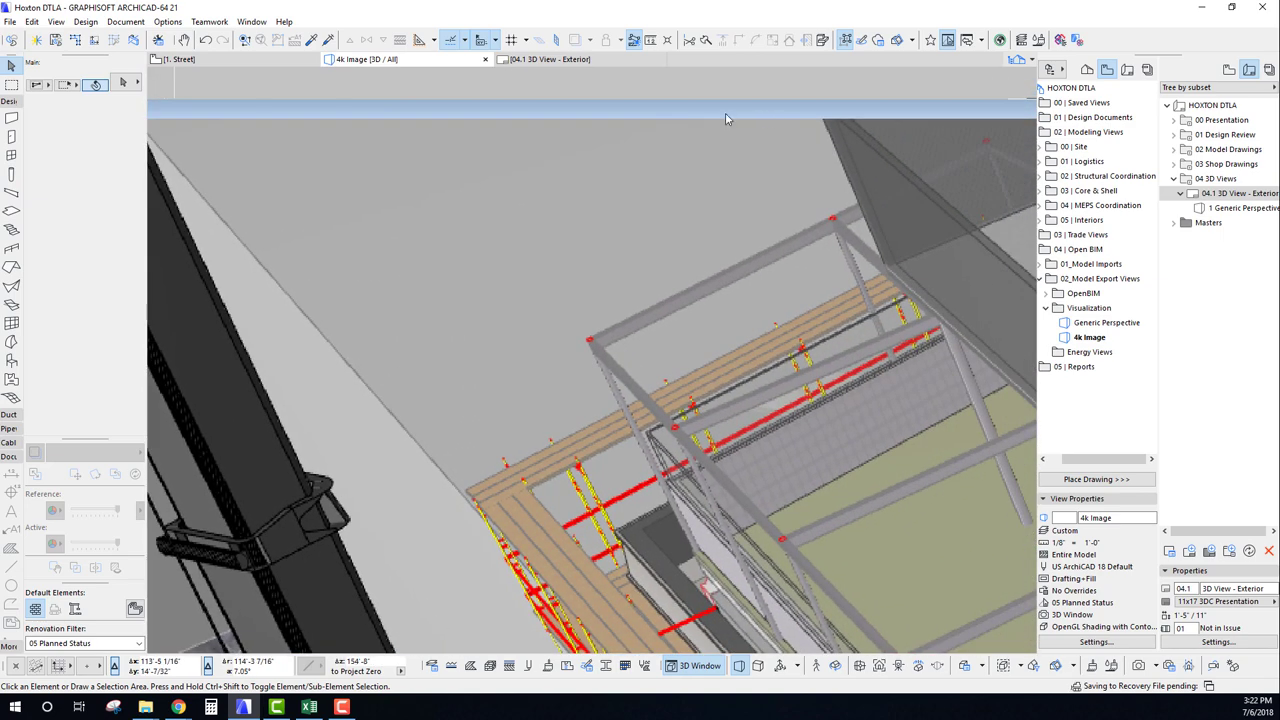
pyautogui.keyDown('shift'); pyautogui.moveTo(726, 119); pyautogui.dragTo(732, 113, button='middle'); pyautogui.keyUp('shift')
pyautogui.keyDown('shift'); pyautogui.moveTo(630, 128); pyautogui.dragTo(645, 147, button='middle'); pyautogui.keyUp('shift')
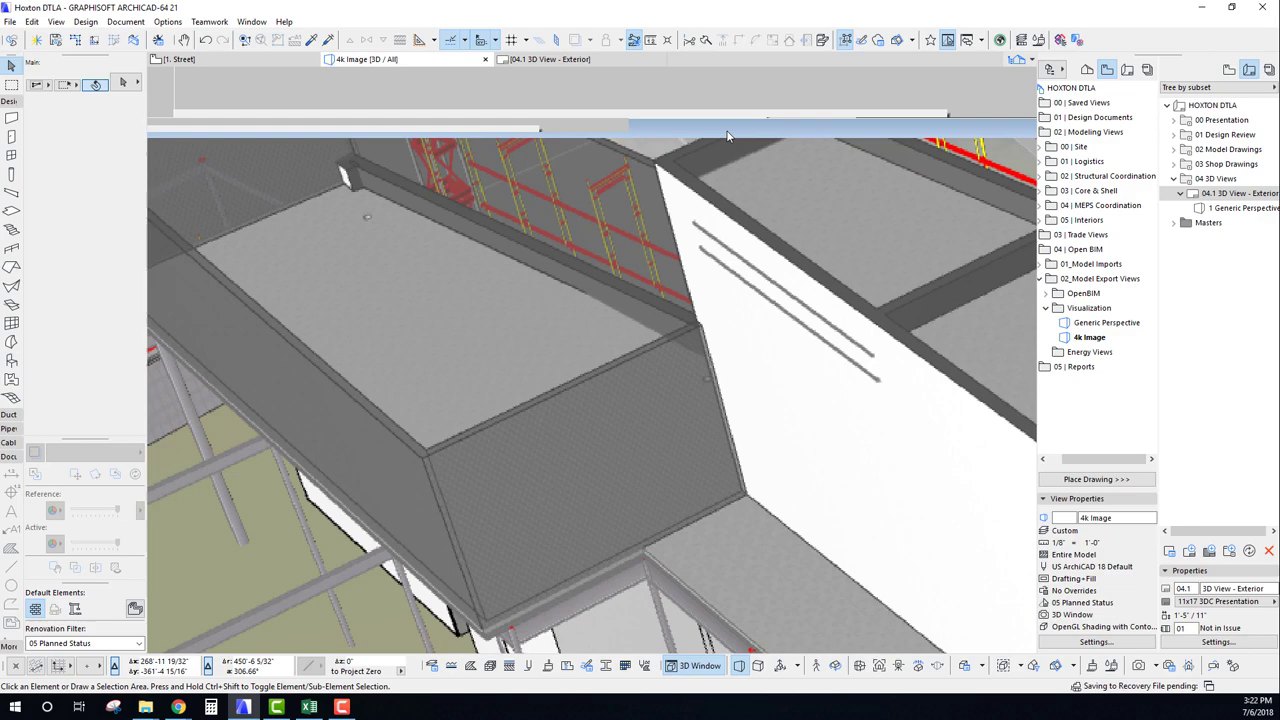
pyautogui.moveTo(727, 135); pyautogui.dragTo(701, 617)
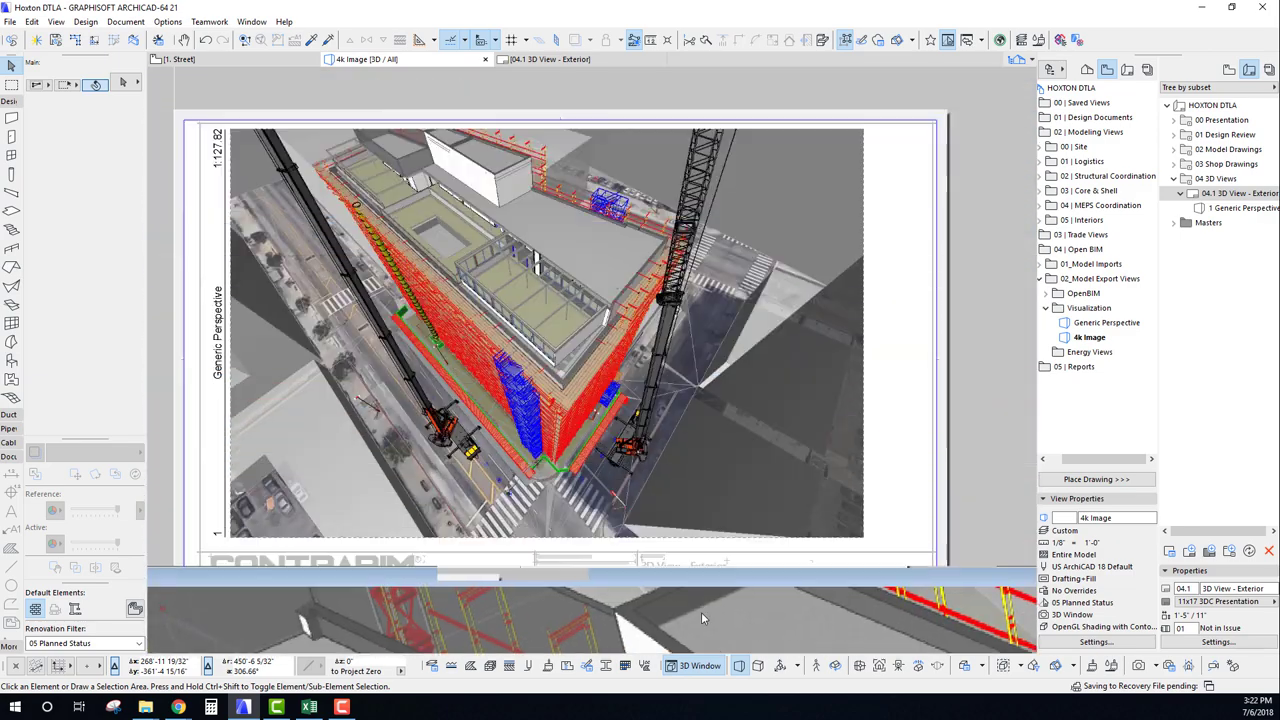
pyautogui.keyDown('shift'); pyautogui.moveTo(701, 618); pyautogui.dragTo(730, 93, button='middle'); pyautogui.keyUp('shift')
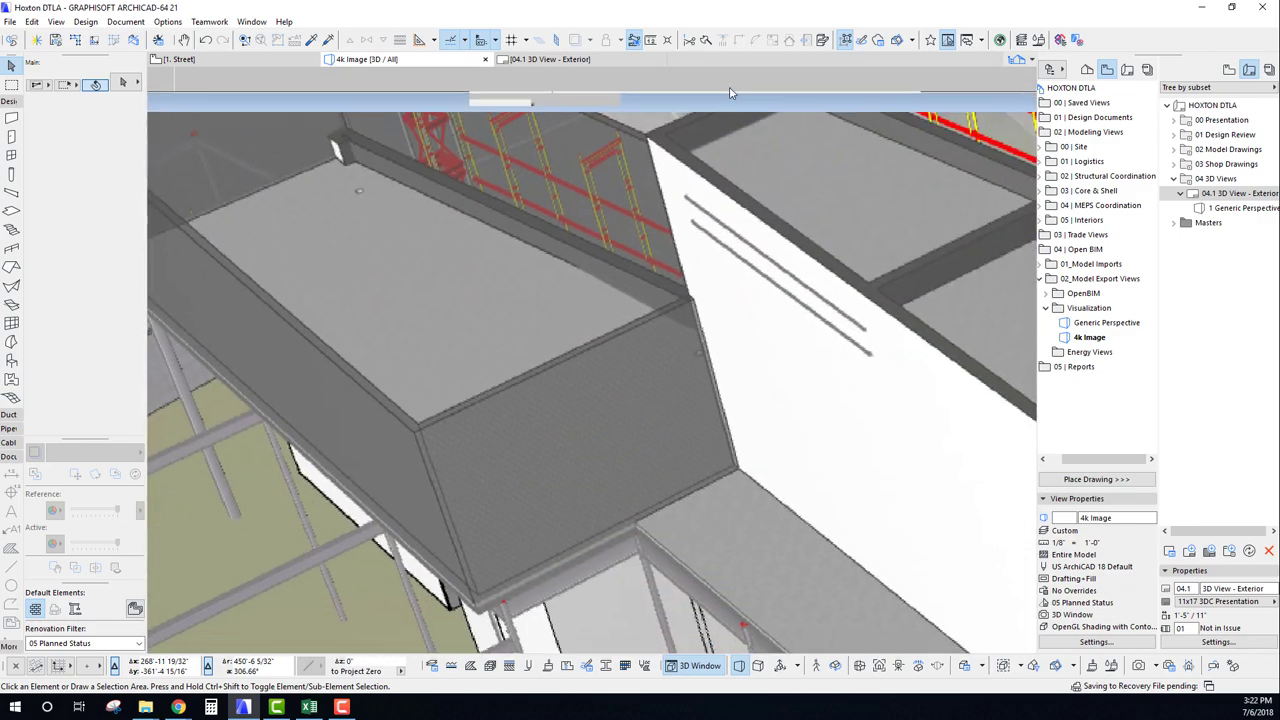
pyautogui.moveTo(730, 93); pyautogui.dragTo(510, 86)
pyautogui.moveTo(828, 92); pyautogui.dragTo(566, 117)
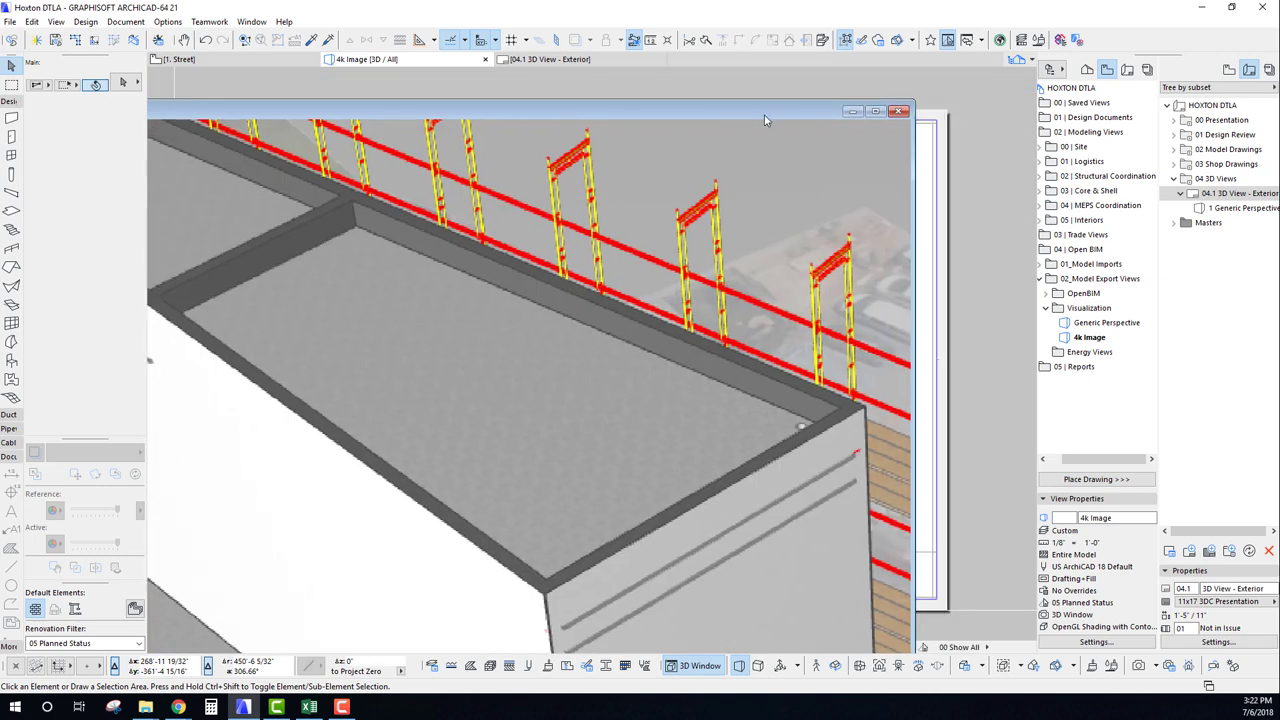
pyautogui.keyDown('shift'); pyautogui.moveTo(765, 120); pyautogui.dragTo(689, 127, button='middle'); pyautogui.keyUp('shift')
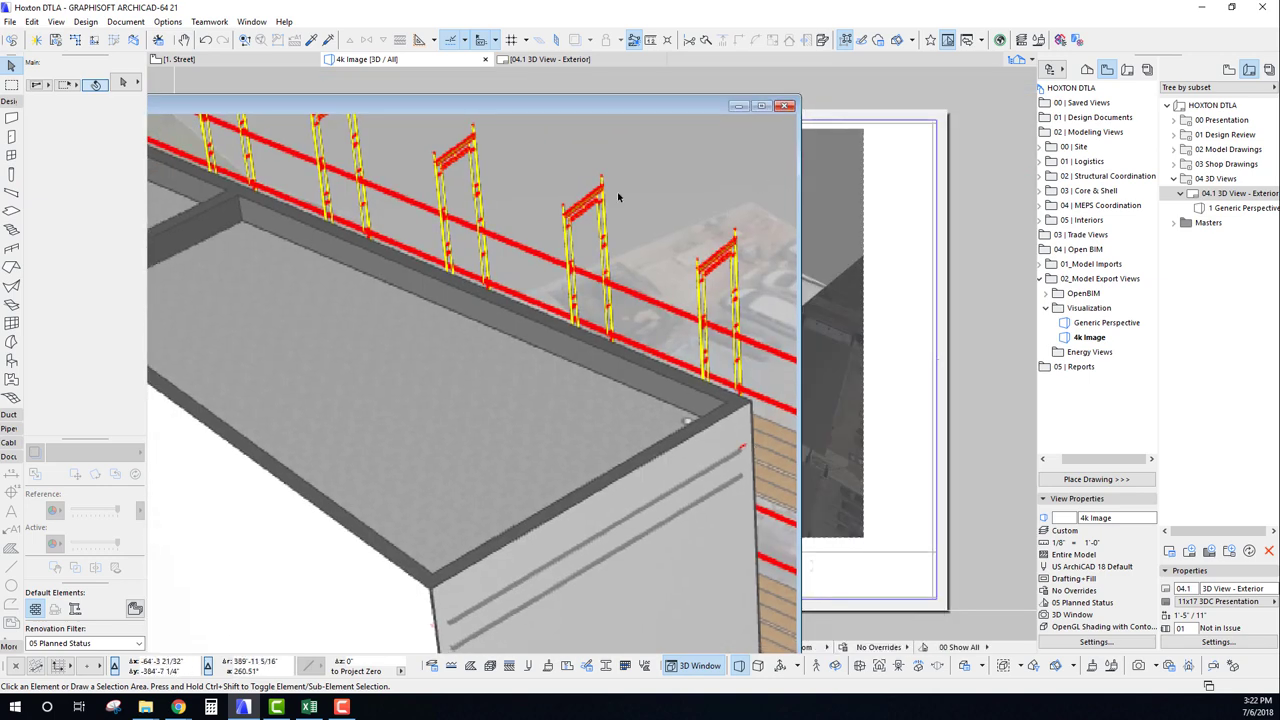
pyautogui.moveTo(604, 117); pyautogui.dragTo(790, 112, button='middle')
pyautogui.click(1062, 336)
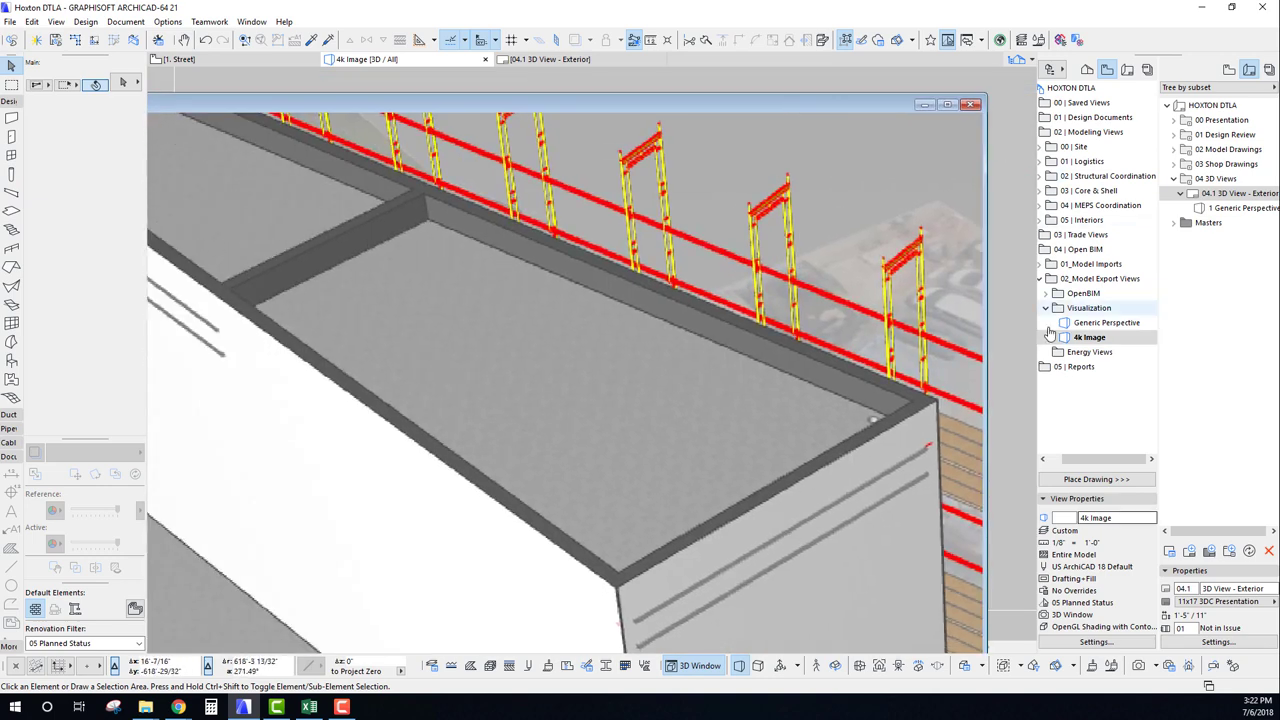
pyautogui.doubleClick(692, 107)
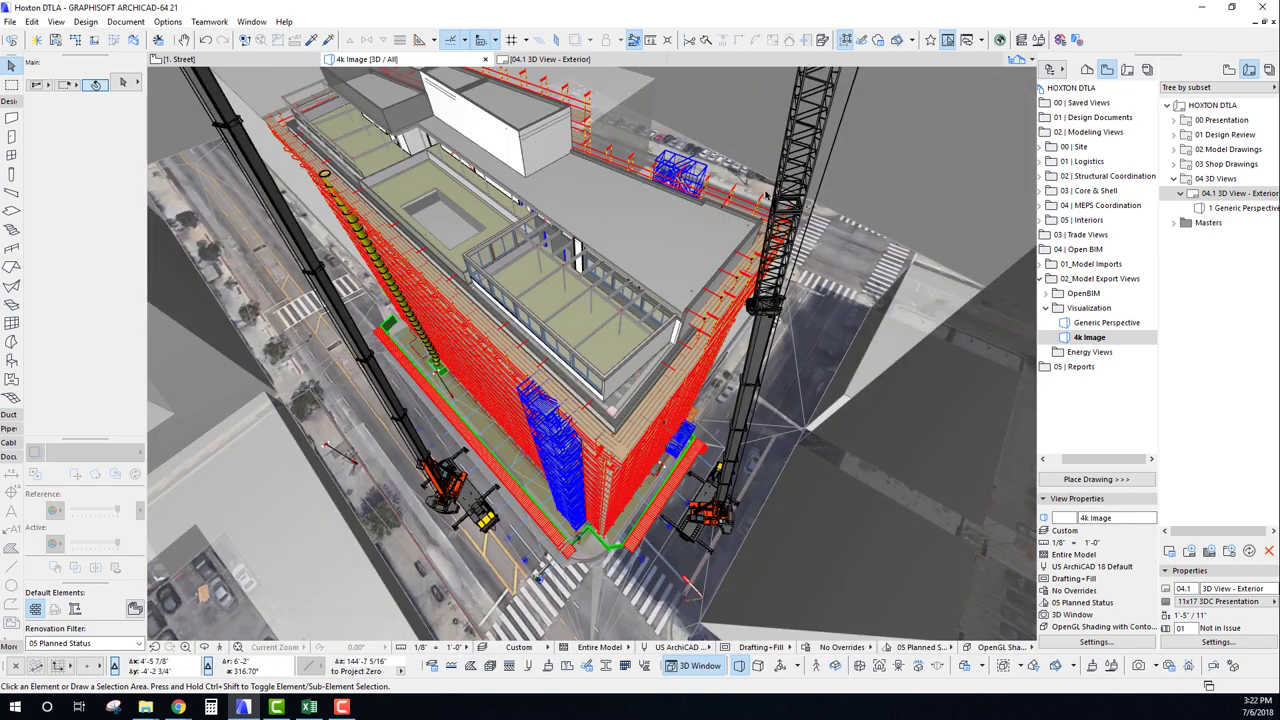
# Check the 3D image size stored in the 4k Image view's settings.
pyautogui.rightClick(1082, 338)
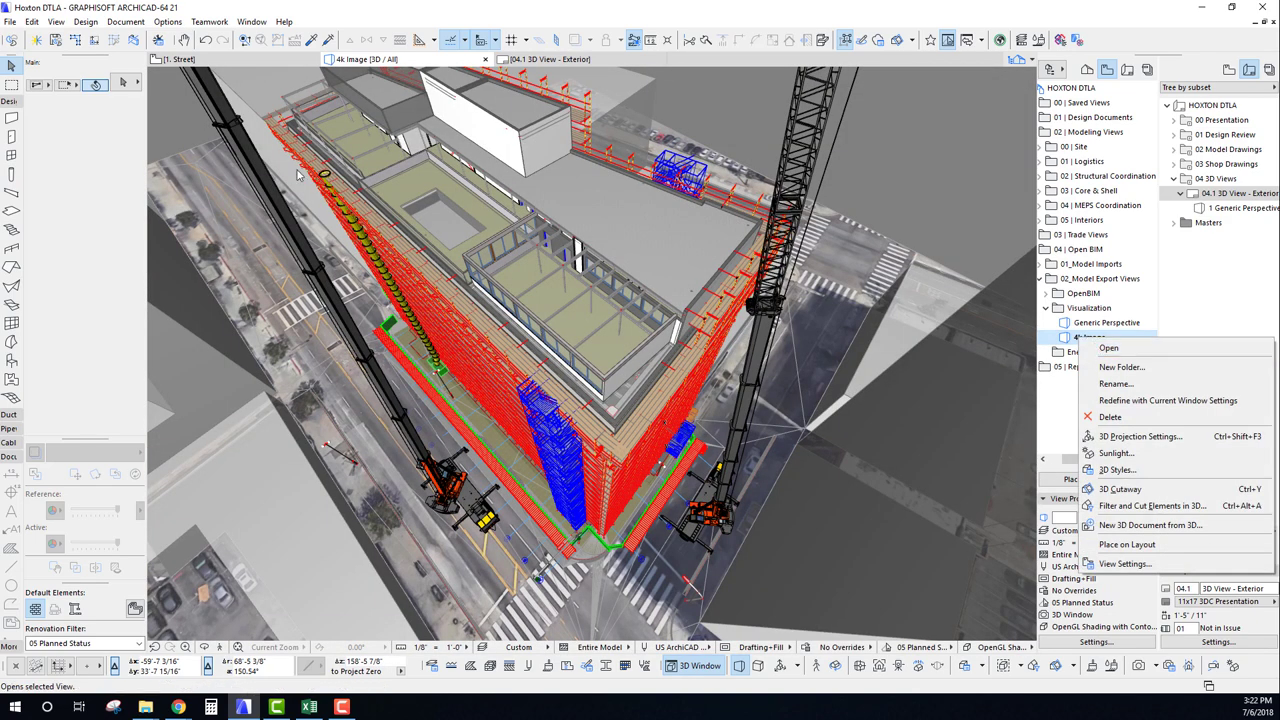
pyautogui.click(1134, 568)
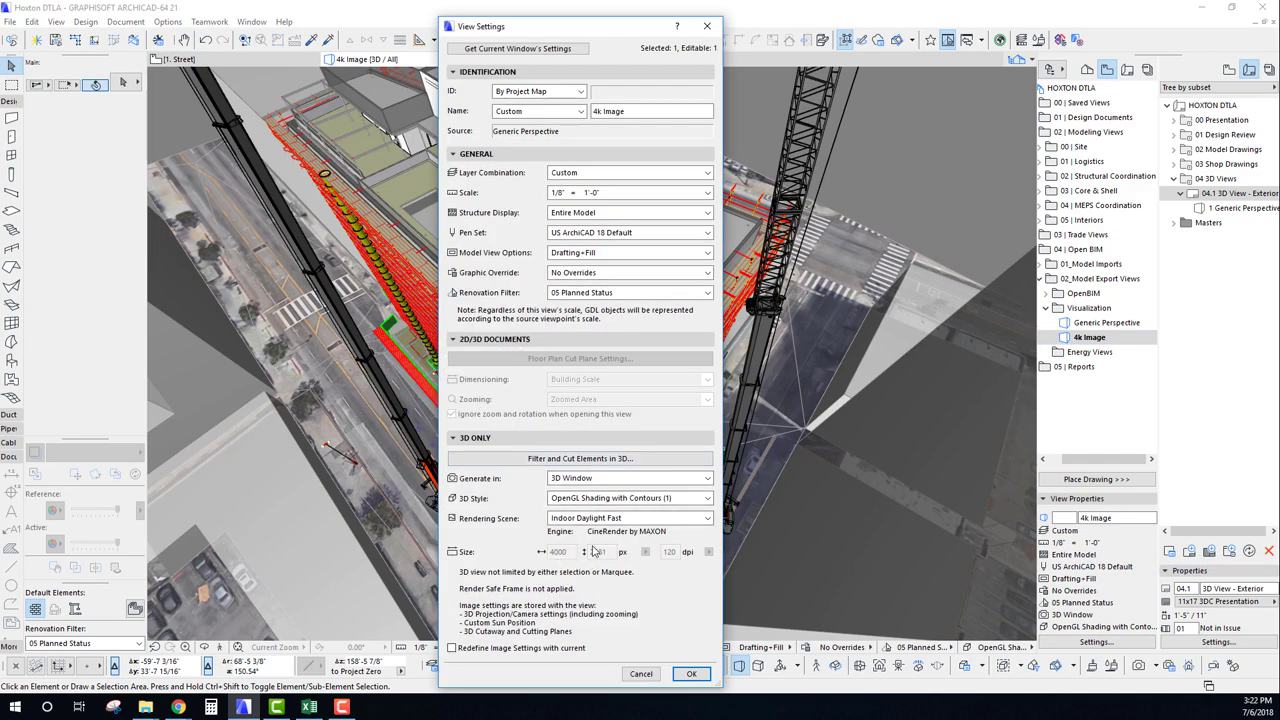
pyautogui.click(691, 673)
# Place the 4k Image view on the 04.1 3D View - Exterior layout and open that layout with both drawings in sight.
pyautogui.moveTo(1090, 340); pyautogui.dragTo(1220, 198)
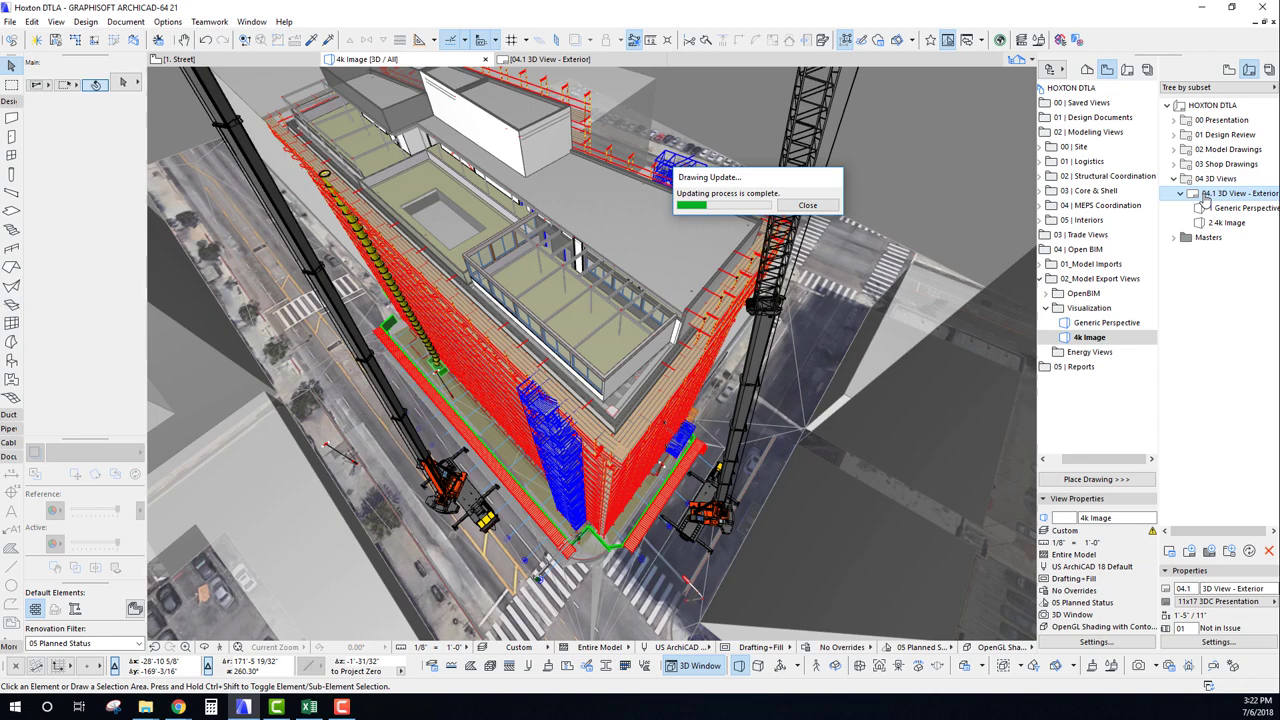
pyautogui.doubleClick(1200, 199)
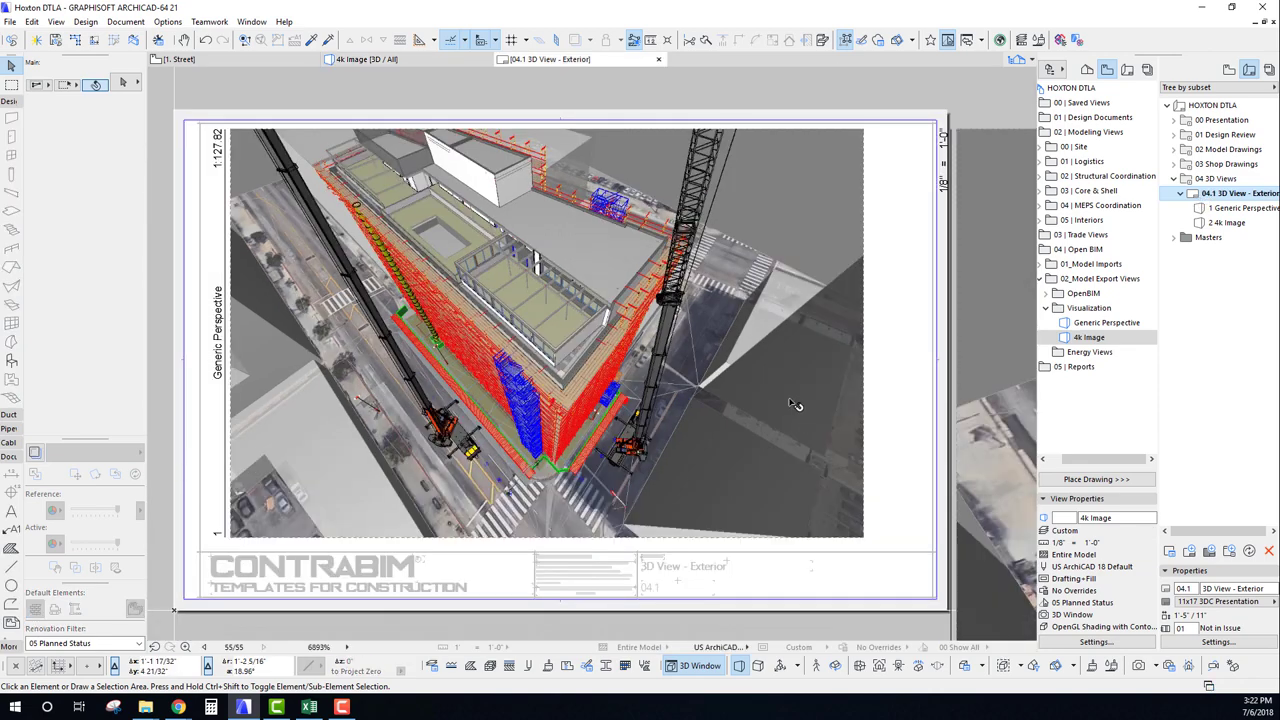
pyautogui.scroll(-3, 650, 390)
pyautogui.moveTo(764, 391); pyautogui.dragTo(535, 124, button='middle')
pyautogui.moveTo(727, 270); pyautogui.dragTo(644, 361, button='middle')
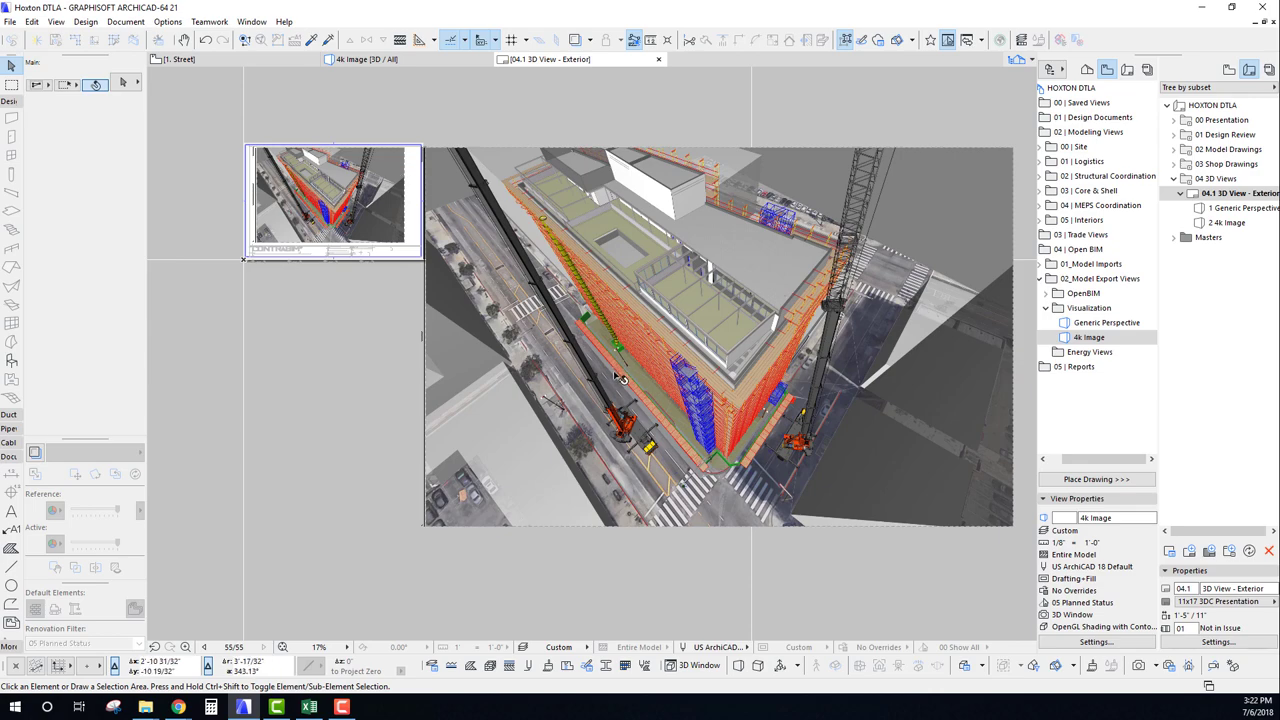
# Compare the image resolution of the old and the new drawing up close at the crane and barriers.
pyautogui.scroll(10, 617, 378)
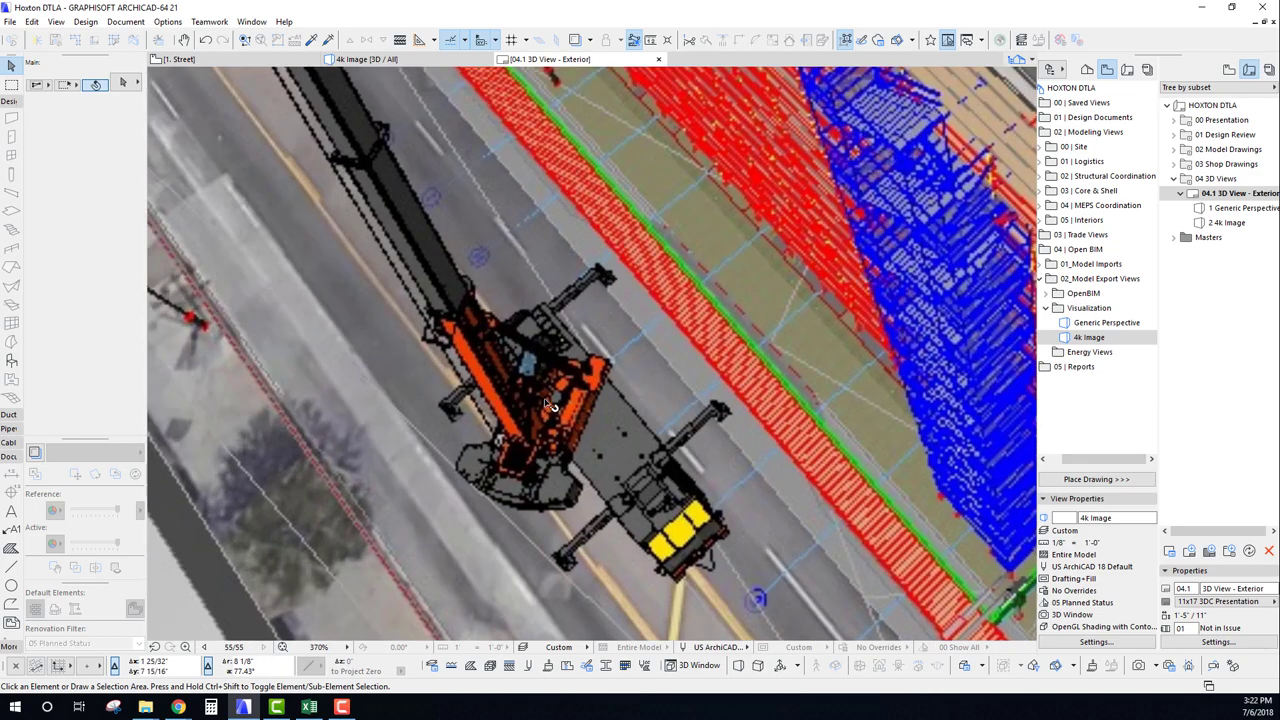
pyautogui.moveTo(547, 429); pyautogui.dragTo(534, 327, button='middle')
pyautogui.scroll(1, 482, 208)
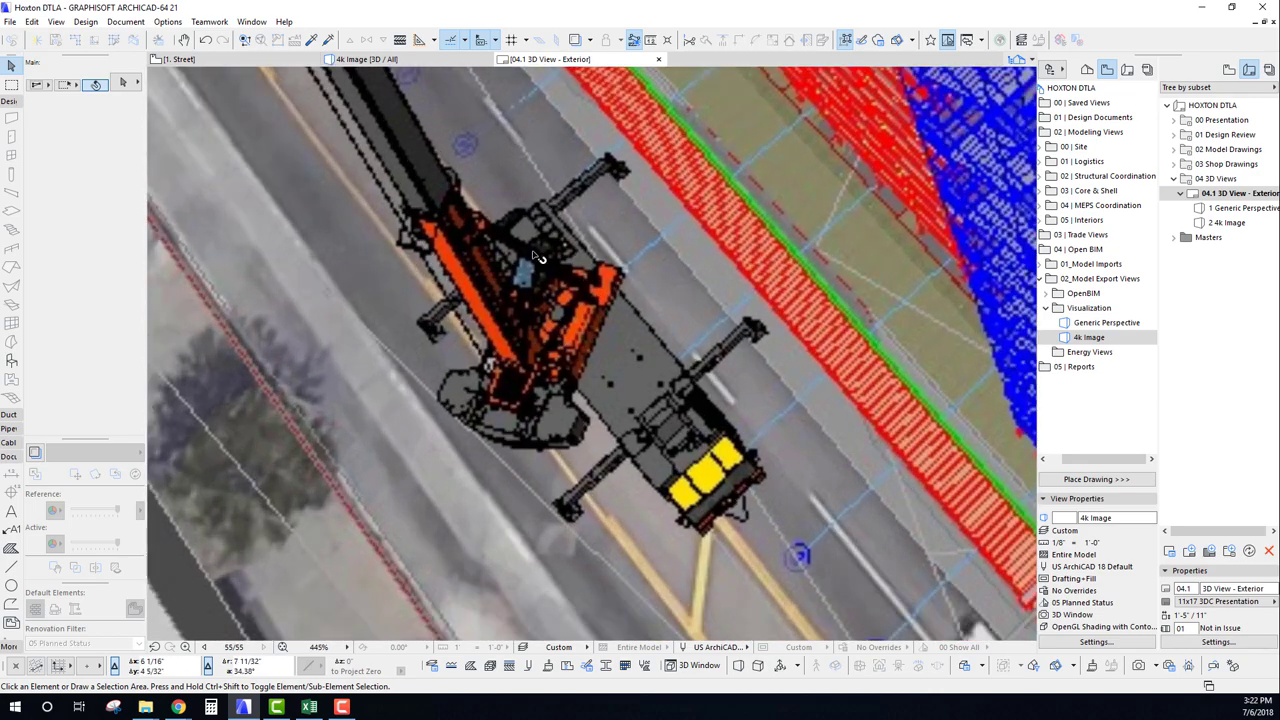
pyautogui.scroll(-10, 497, 289)
pyautogui.moveTo(800, 580)
pyautogui.mouseDown(button='middle')
pyautogui.moveTo(705, 518)
pyautogui.moveTo(645, 395)
pyautogui.mouseUp(button='middle')
pyautogui.scroll(7, 645, 395)
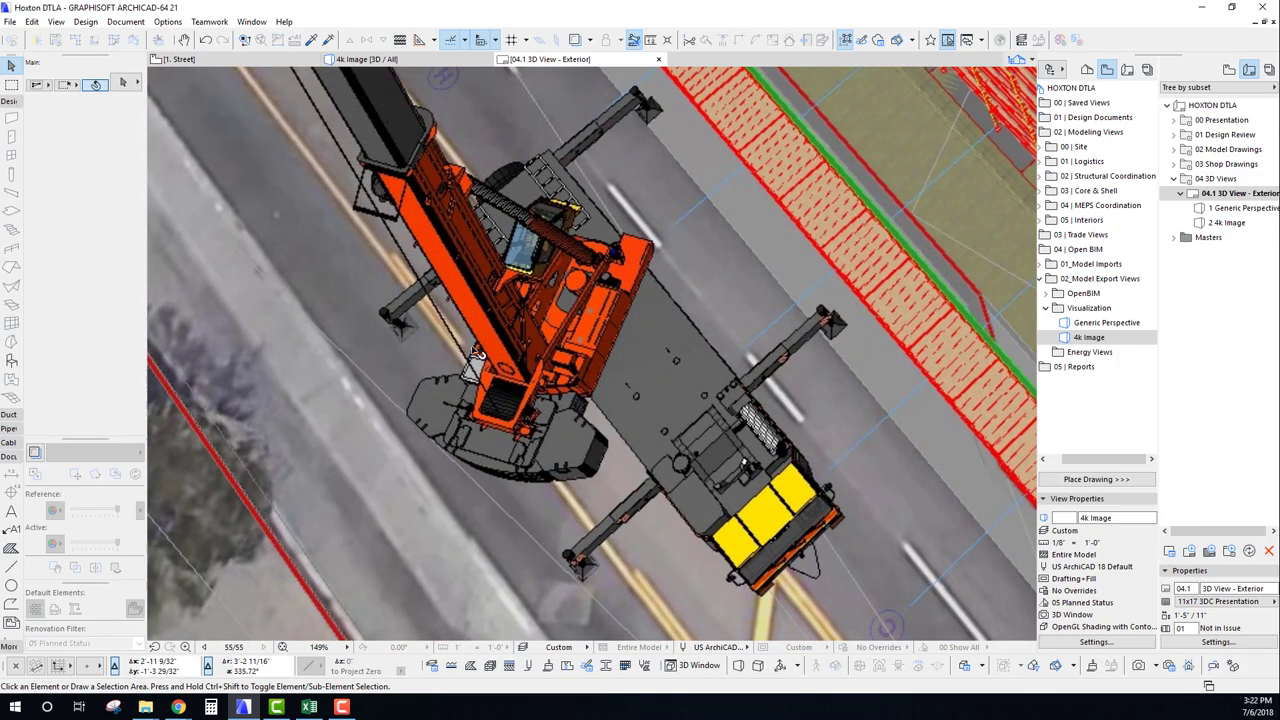
pyautogui.scroll(-10, 477, 352)
pyautogui.scroll(5, 420, 300)
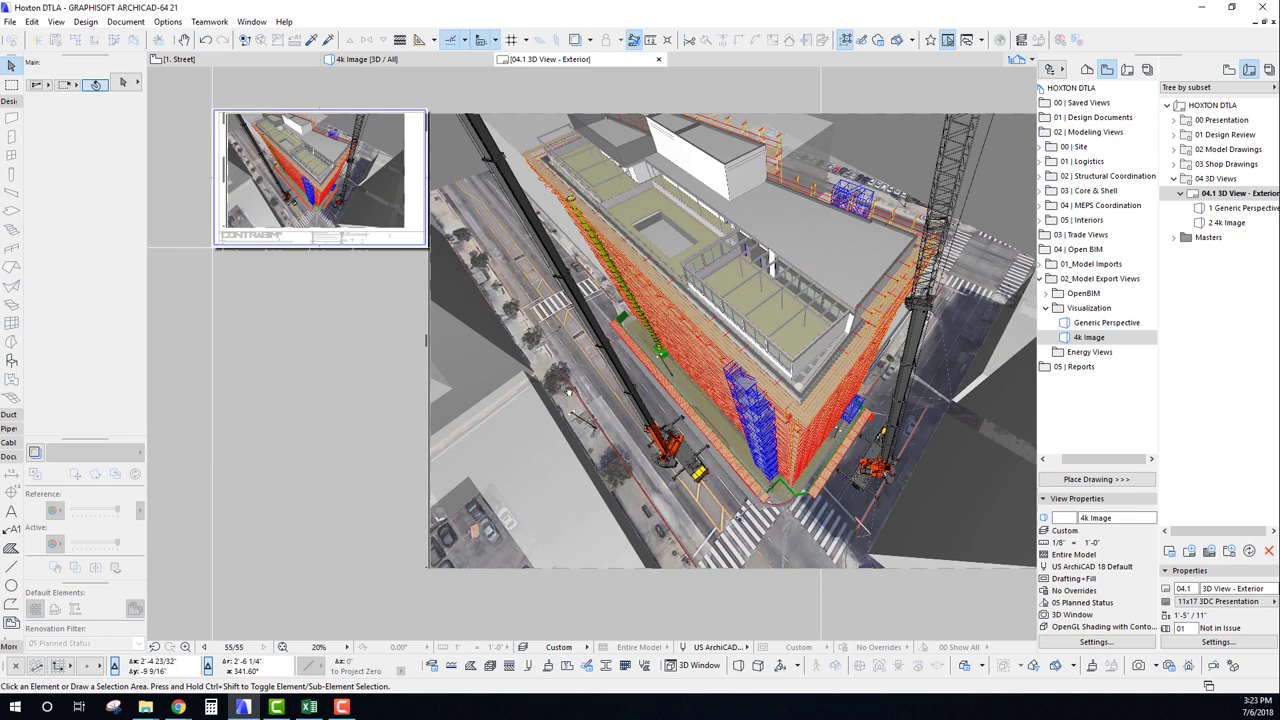
pyautogui.scroll(-2, 568, 392)
# Delete the Generic Perspective drawing from the sheet and move the 4k Image drawing's upper-left corner to the sheet's upper-left border area.
pyautogui.click(366, 276)
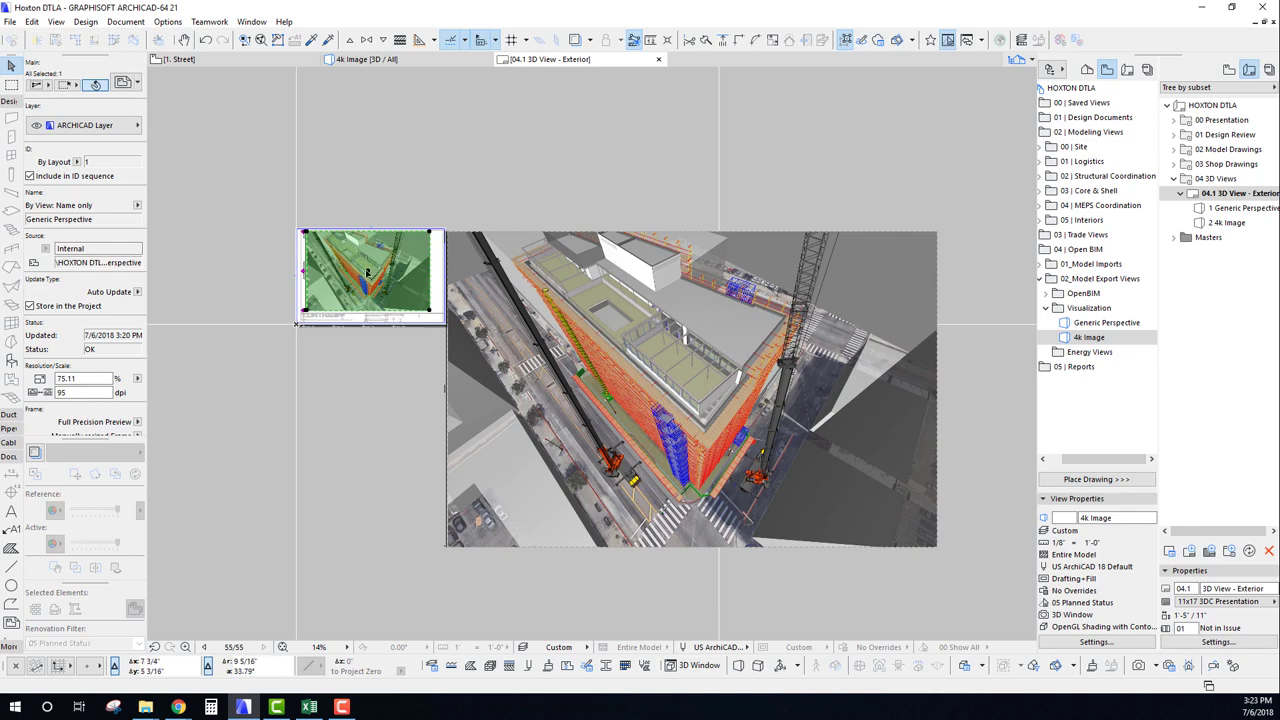
pyautogui.press('Delete')
pyautogui.click(508, 292)
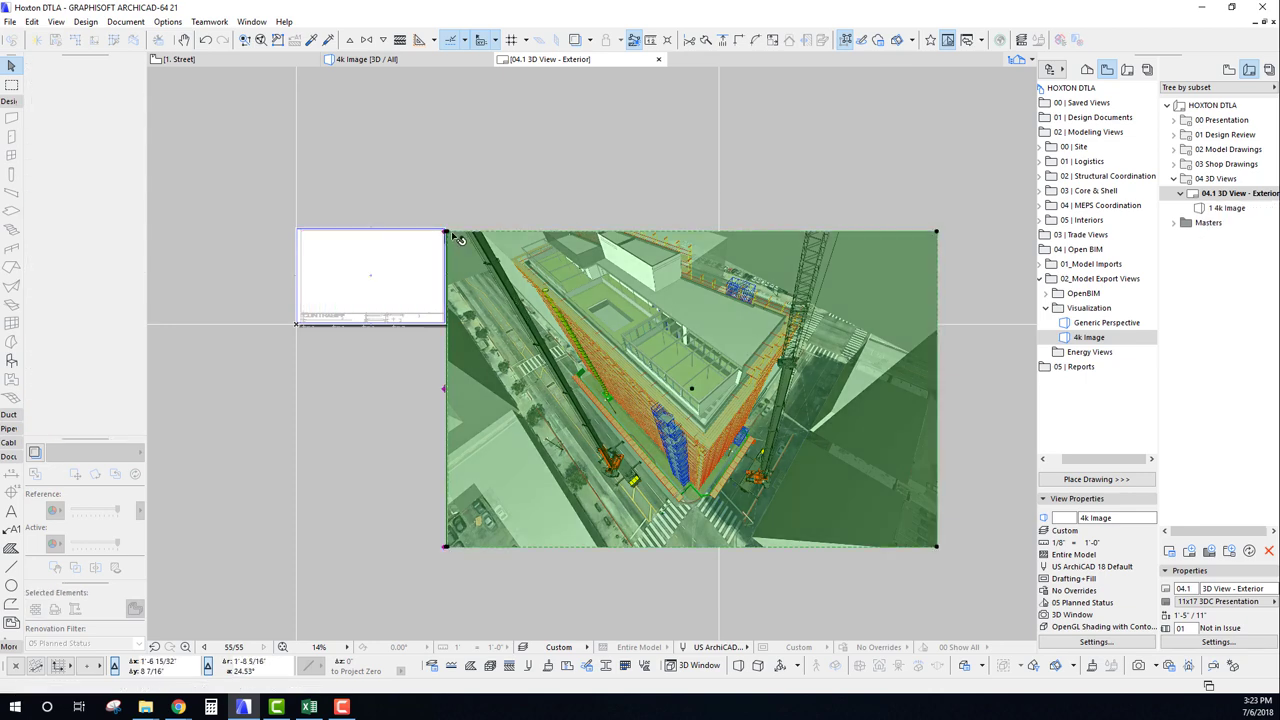
pyautogui.hotkey('ctrl', 'd')
pyautogui.click(446, 232)
pyautogui.moveTo(350, 237); pyautogui.dragTo(305, 235)
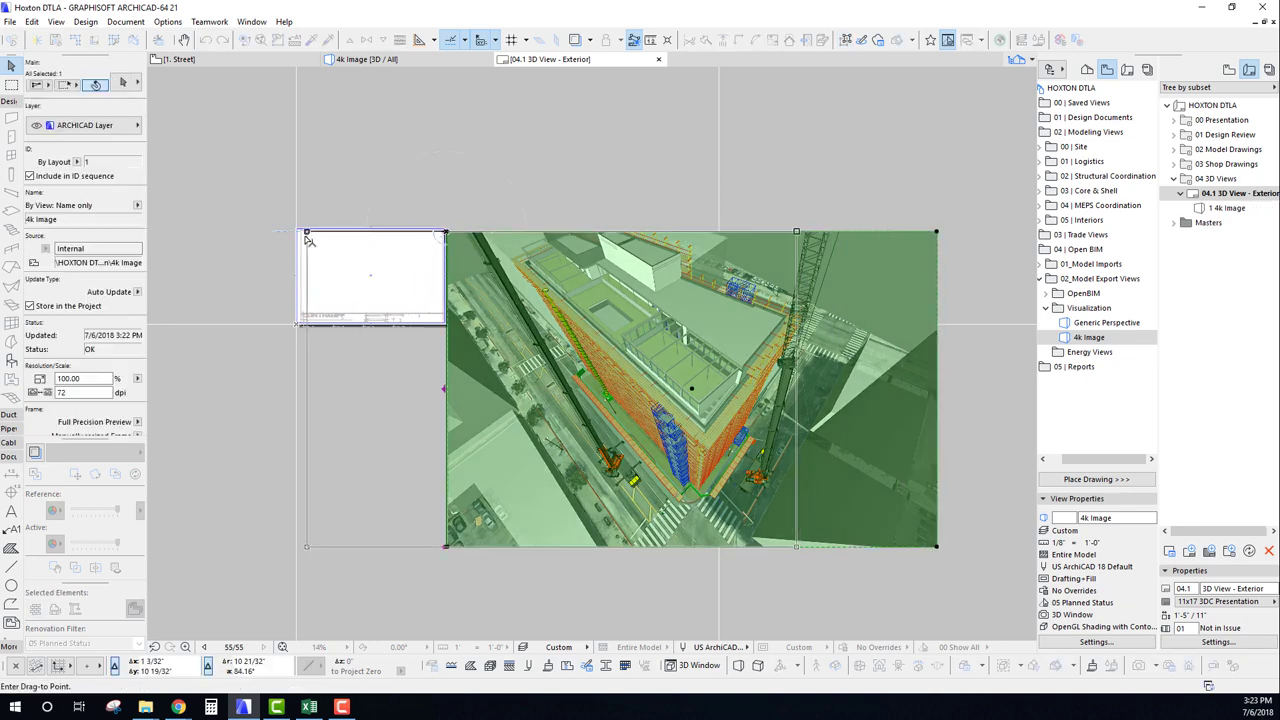
# Scale the 4k Image drawing down proportionally to about 24.52% so it fits above the title block.
pyautogui.click(797, 549)
pyautogui.click(880, 582)
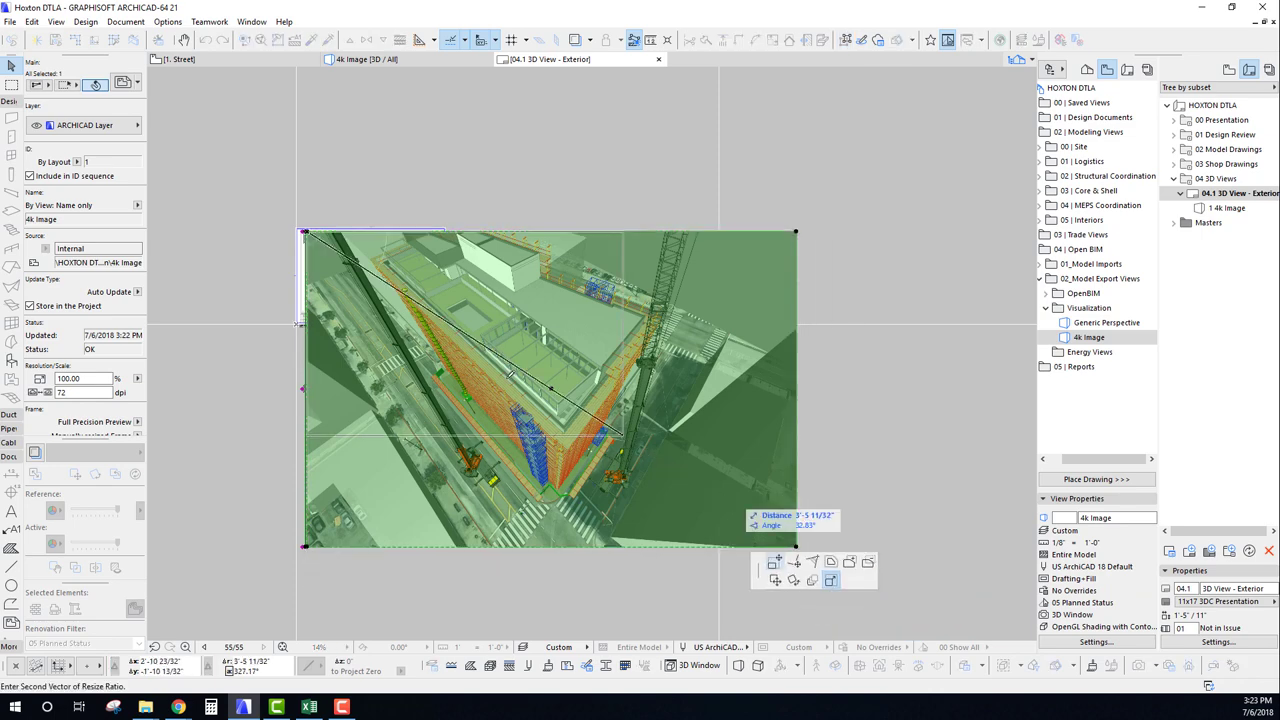
pyautogui.click(428, 310)
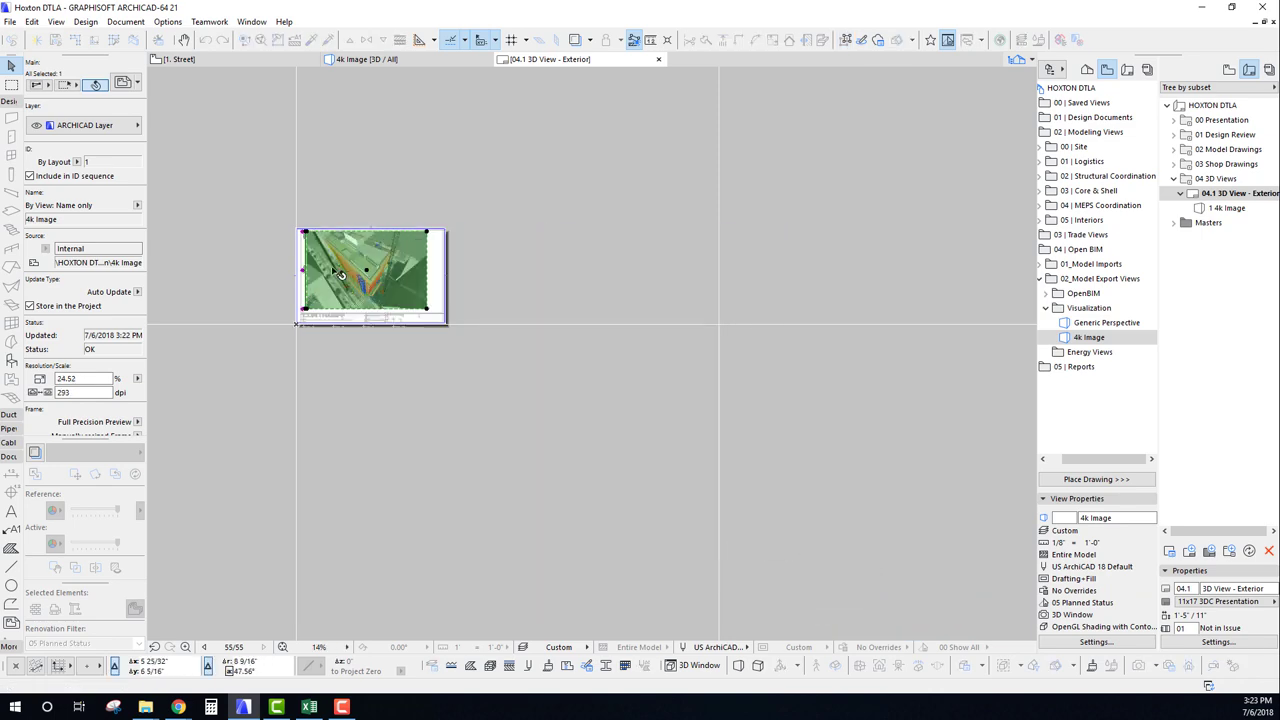
# Move the 4k Image drawing horizontally to the right by about 17/32" on the sheet and deselect it.
pyautogui.scroll(5, 334, 271)
pyautogui.moveTo(334, 271); pyautogui.dragTo(351, 333, button='middle')
pyautogui.hotkey('ctrl', 'd')
pyautogui.click(456, 321)
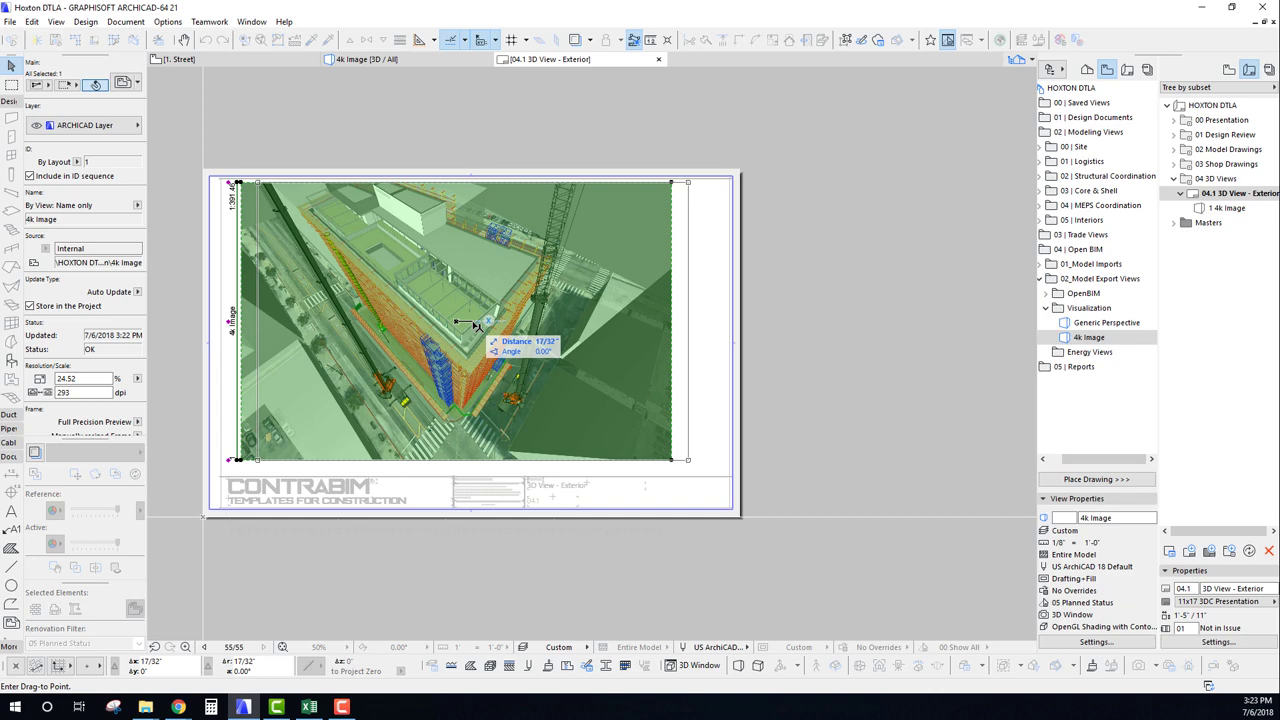
pyautogui.click(475, 325)
pyautogui.press('Escape')
# Enlarge the 4k Image drawing from its upper-right corner to about 26.71%, reaching the sheet's right border.
pyautogui.scroll(2, 348, 316)
pyautogui.moveTo(355, 330); pyautogui.dragTo(399, 328, button='middle')
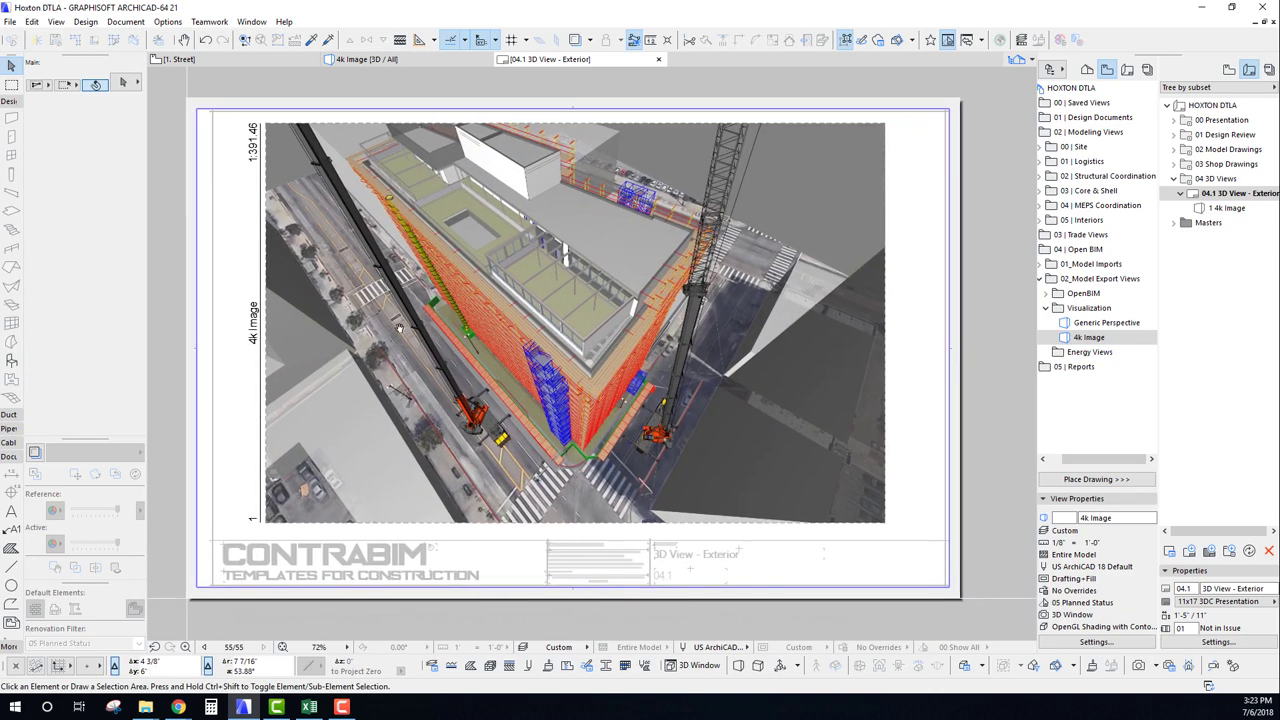
pyautogui.click(398, 328)
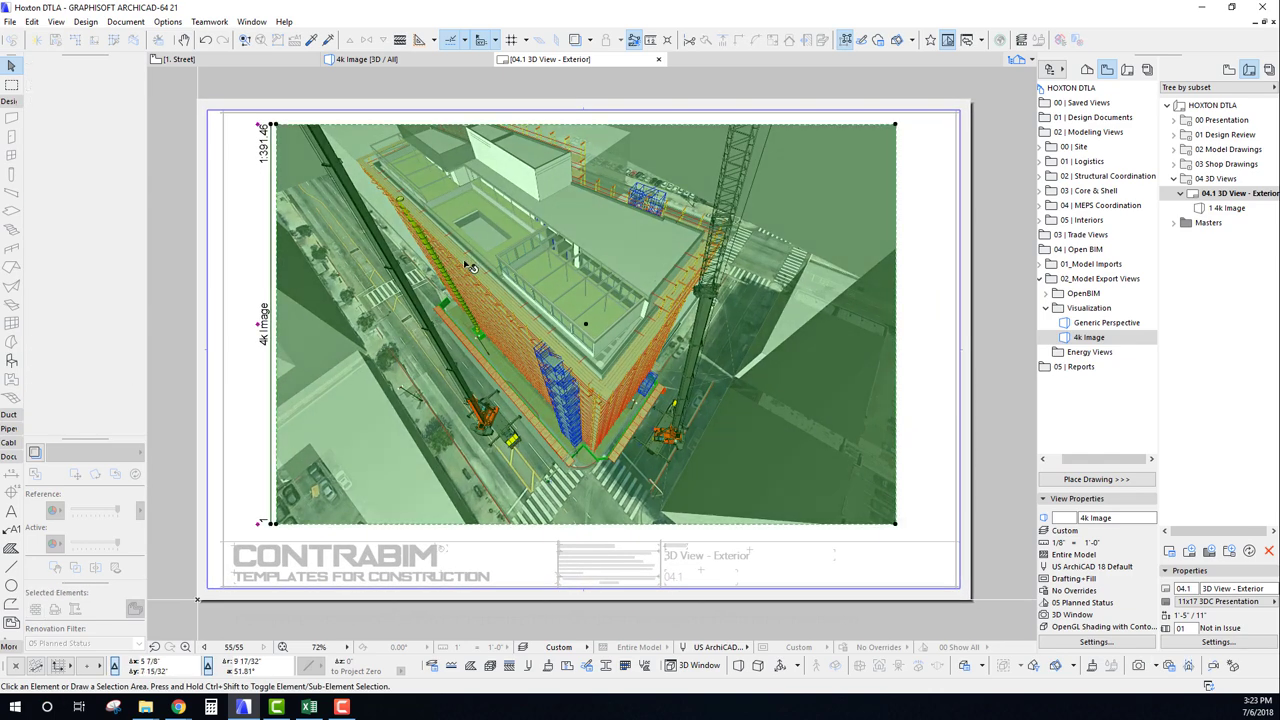
pyautogui.click(896, 126)
pyautogui.click(950, 89)
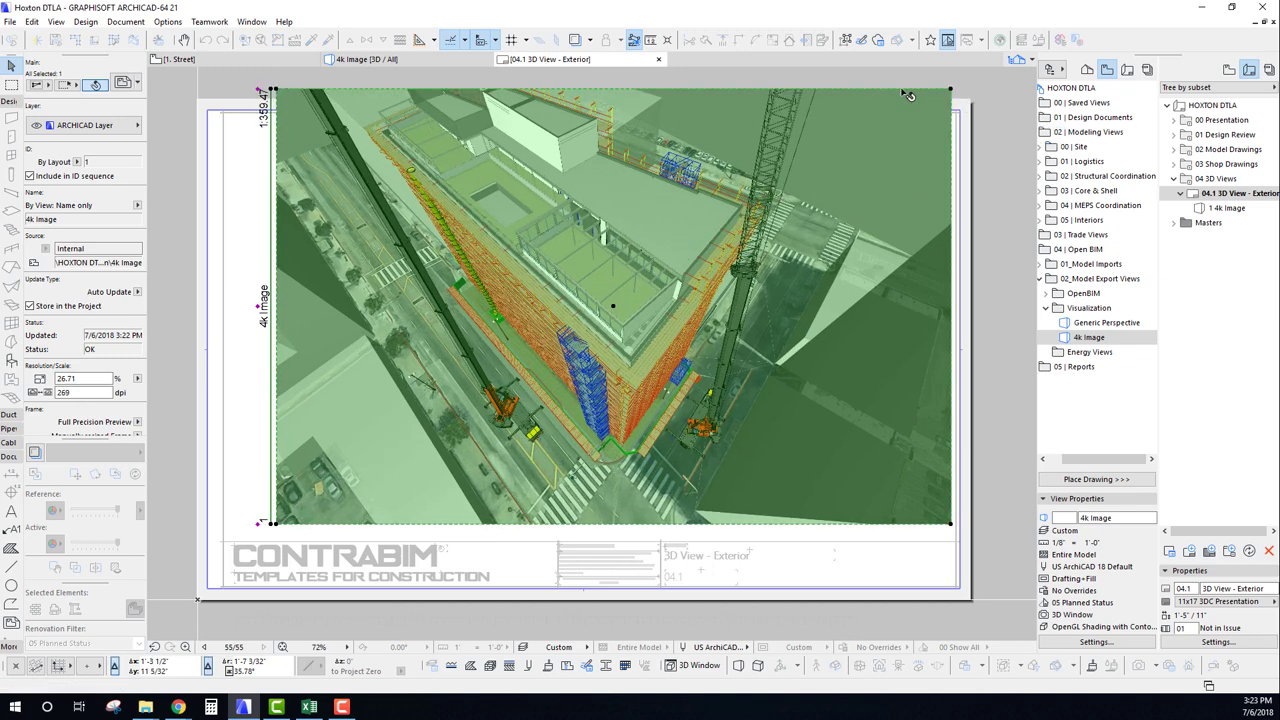
# Crop the drawing's top edge to just inside the border, enlarge it from the lower-left corner to about 27.66%, and deselect it.
pyautogui.click(905, 90)
pyautogui.click(905, 114)
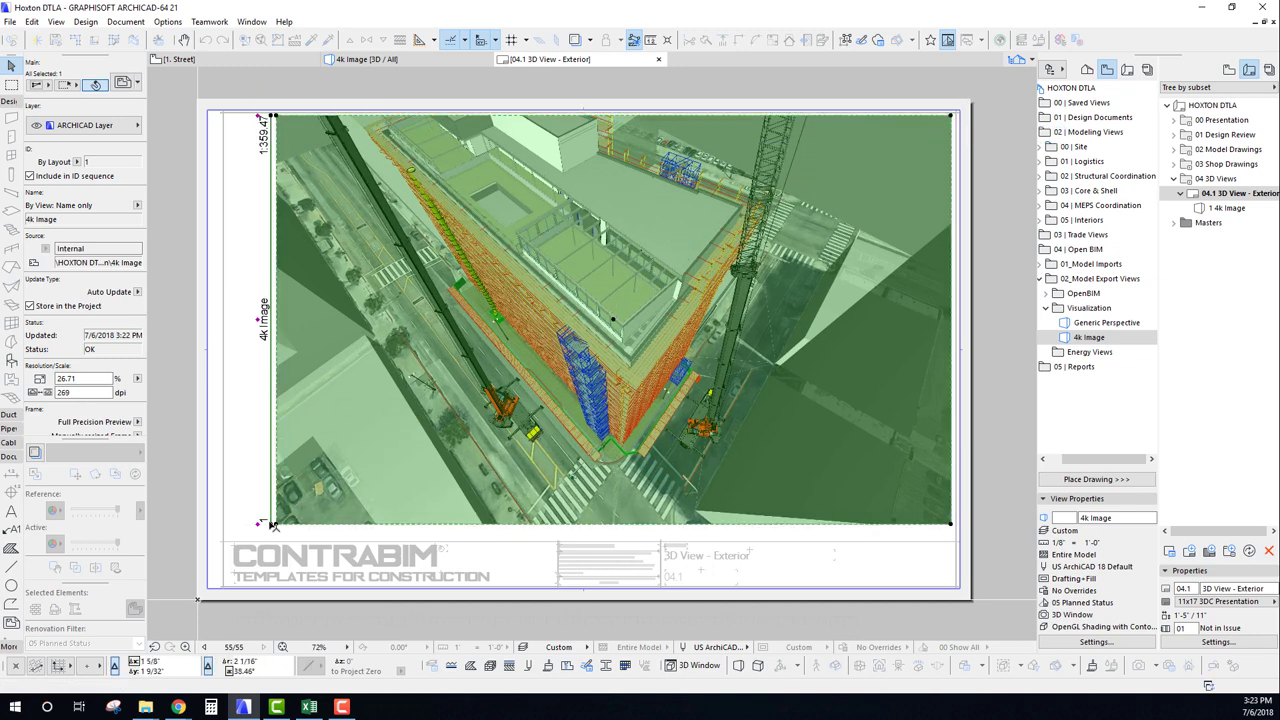
pyautogui.click(272, 523)
pyautogui.click(250, 538)
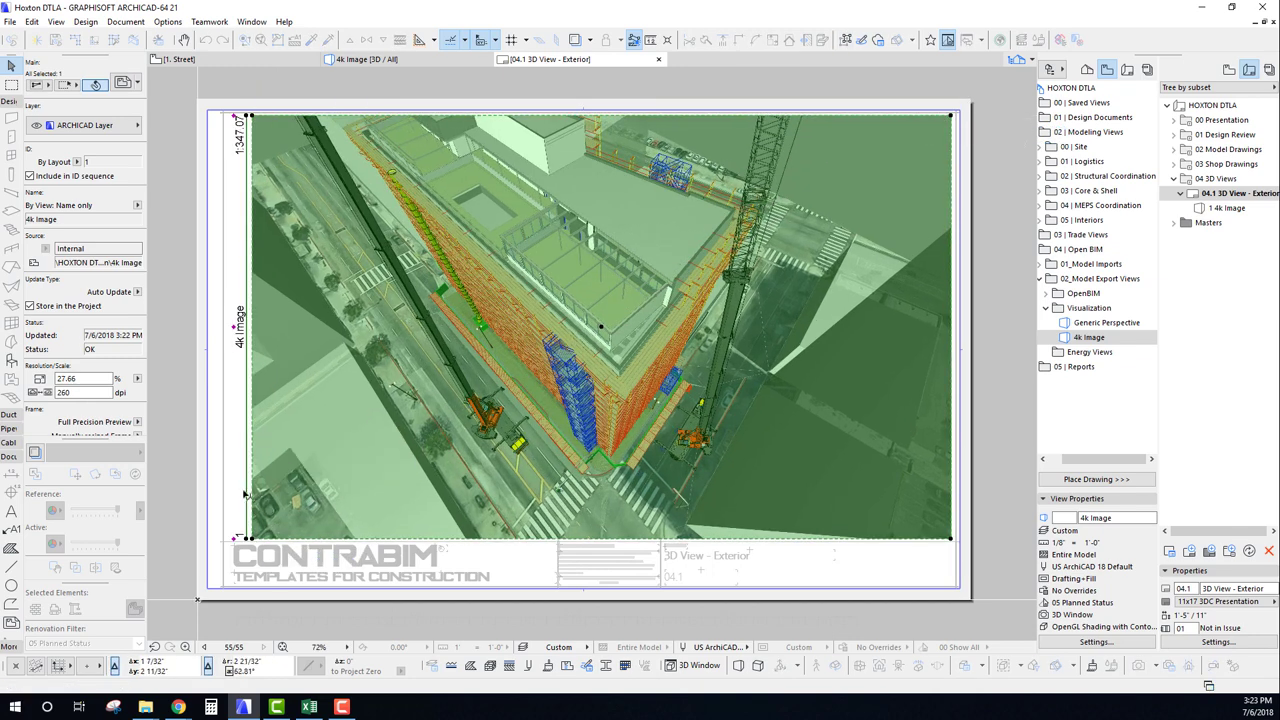
pyautogui.moveTo(318, 463); pyautogui.dragTo(306, 483, button='middle')
pyautogui.press('Escape')
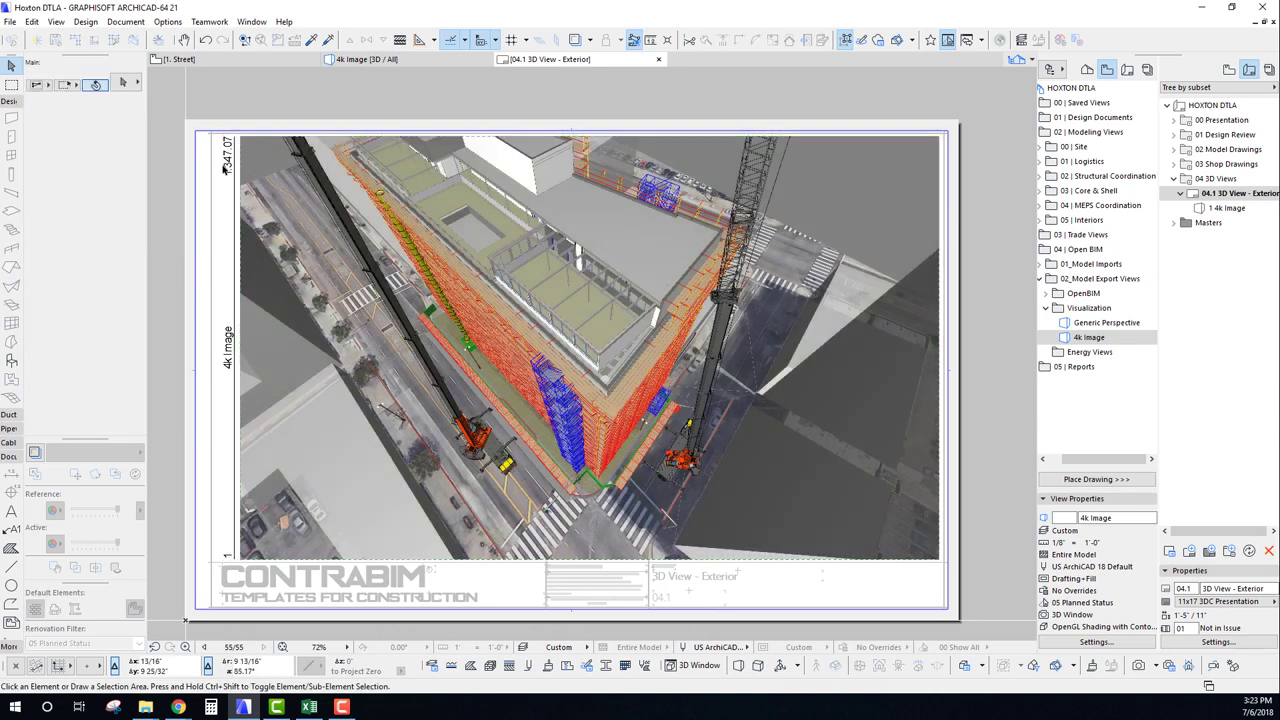
pyautogui.click(225, 167)
pyautogui.press('Escape')
pyautogui.moveTo(466, 504)
pyautogui.mouseDown(button='middle')
pyautogui.moveTo(464, 464)
pyautogui.moveTo(453, 492)
pyautogui.mouseUp(button='middle')
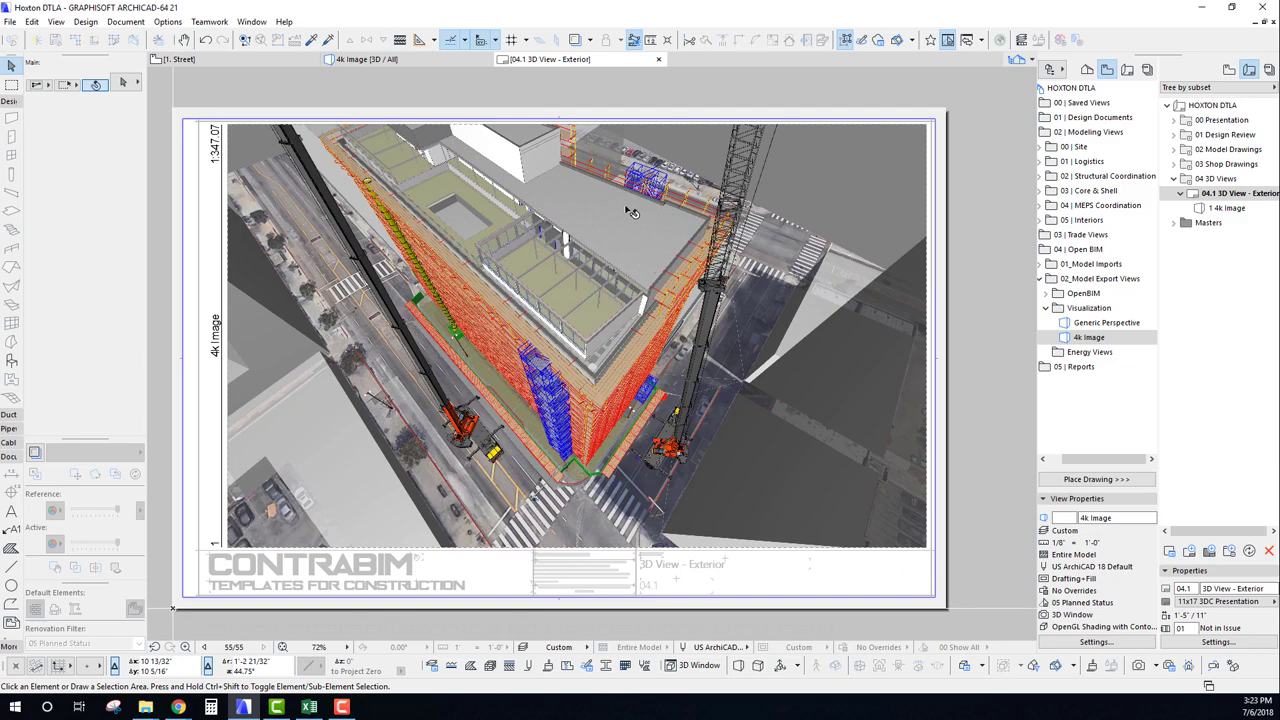
pyautogui.moveTo(560, 135)
pyautogui.mouseDown(button='middle')
pyautogui.moveTo(549, 116)
pyautogui.moveTo(548, 142)
pyautogui.mouseUp(button='middle')
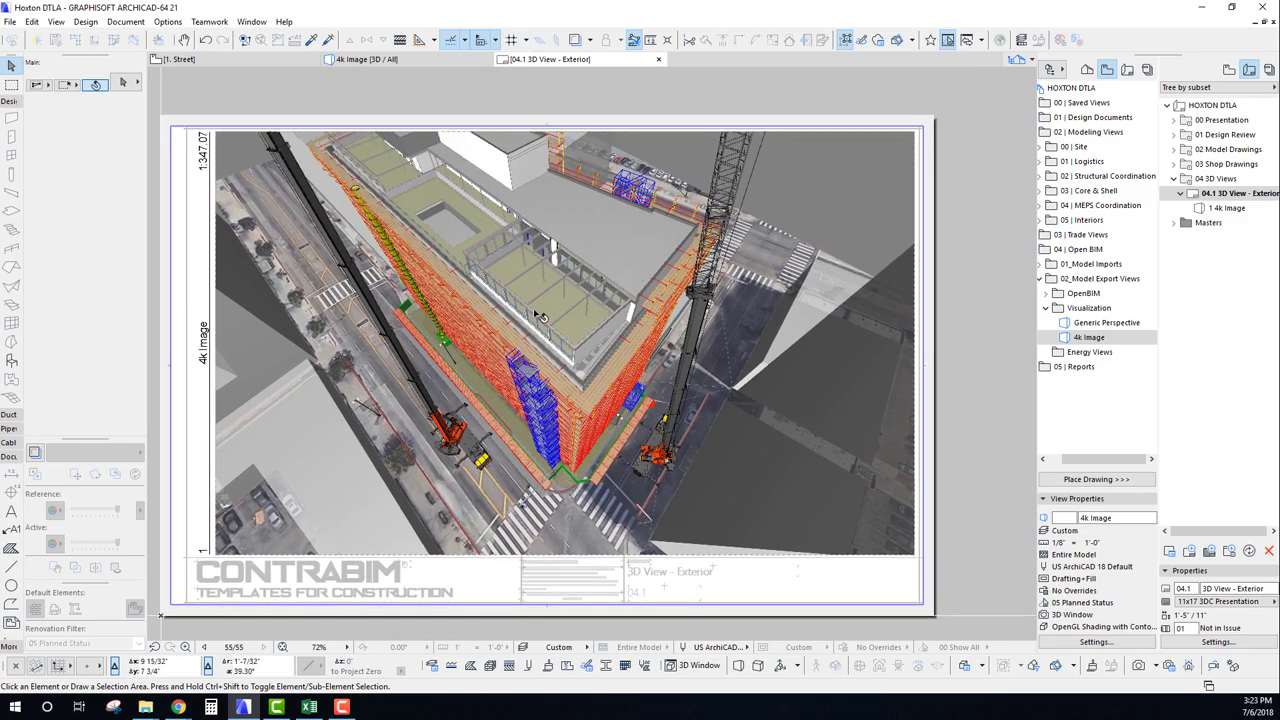
pyautogui.scroll(4, 540, 316)
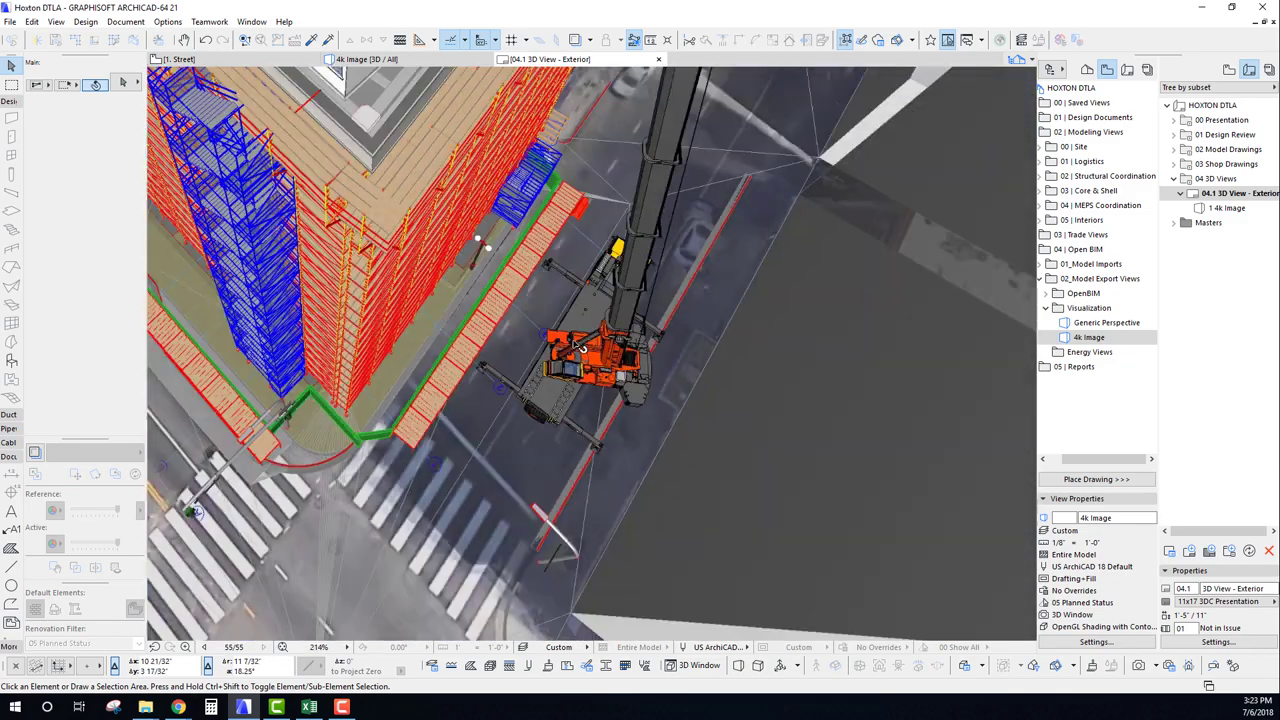
pyautogui.scroll(-6, 578, 345)
pyautogui.scroll(3, 832, 332)
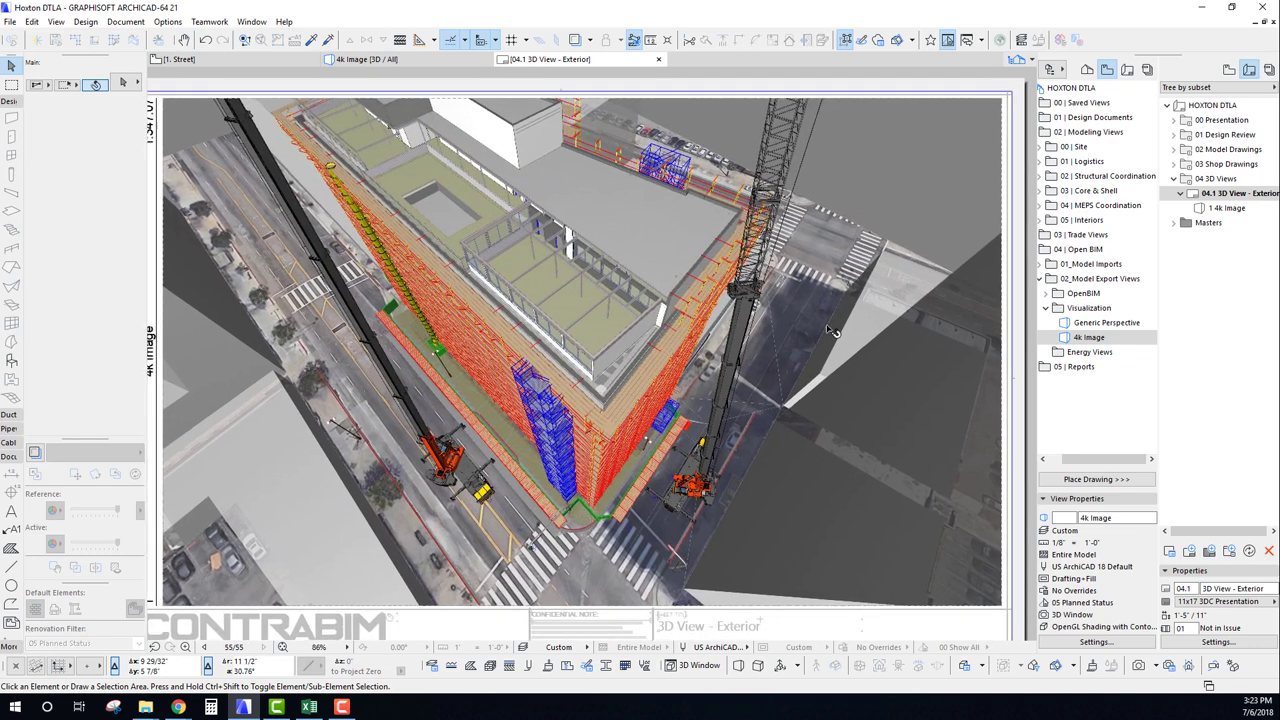
pyautogui.scroll(-2, 514, 287)
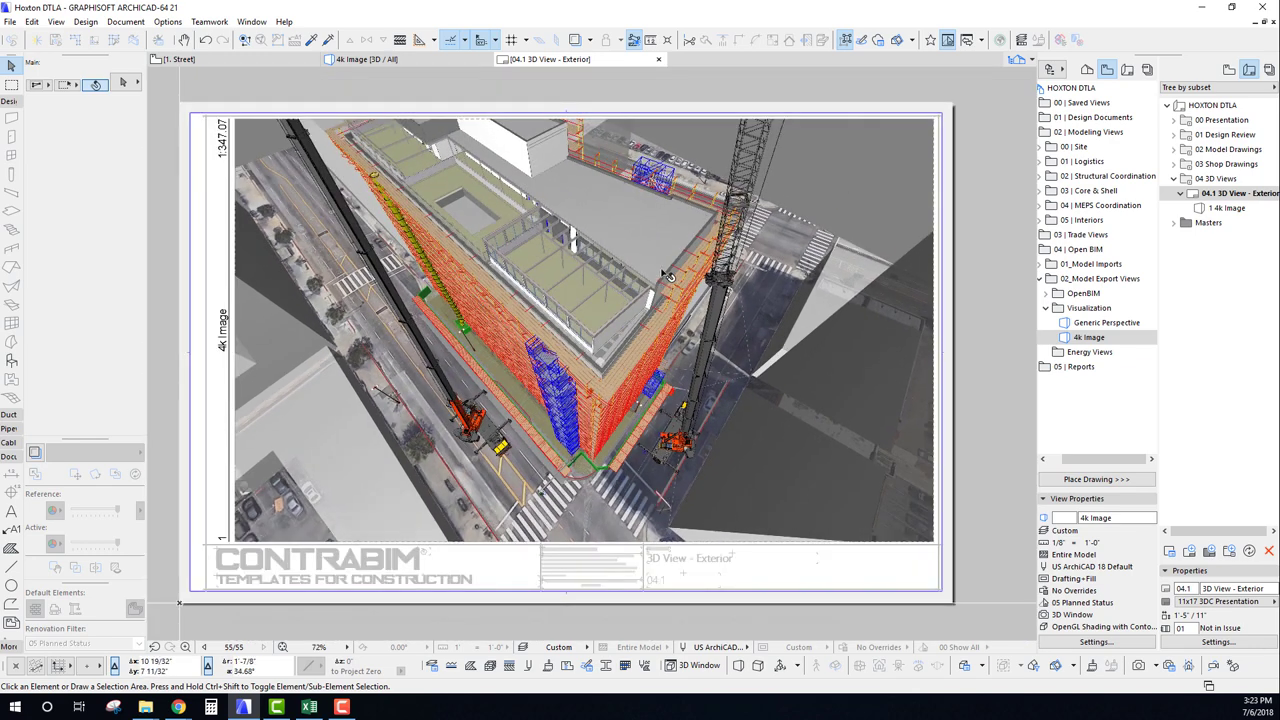
# Return to the 4k Image 3D view and set its window width to 4000 pixels.
pyautogui.click(383, 62)
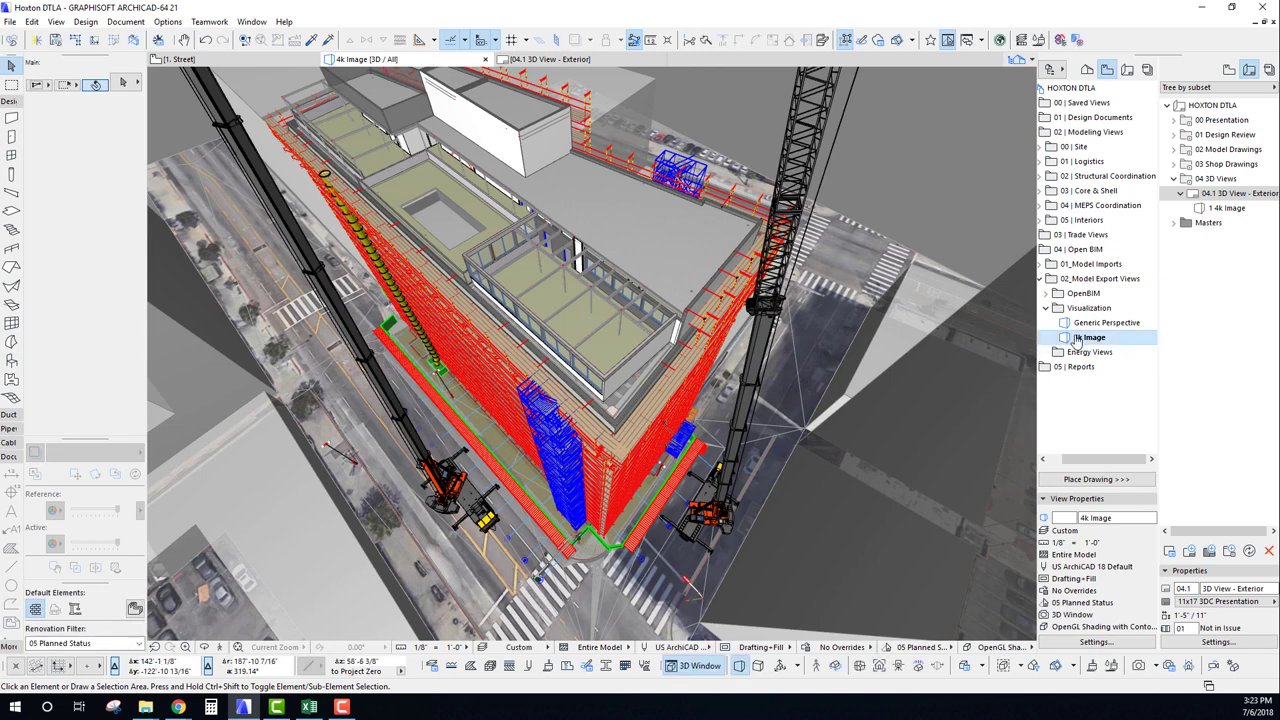
pyautogui.rightClick(395, 62)
pyautogui.click(459, 211)
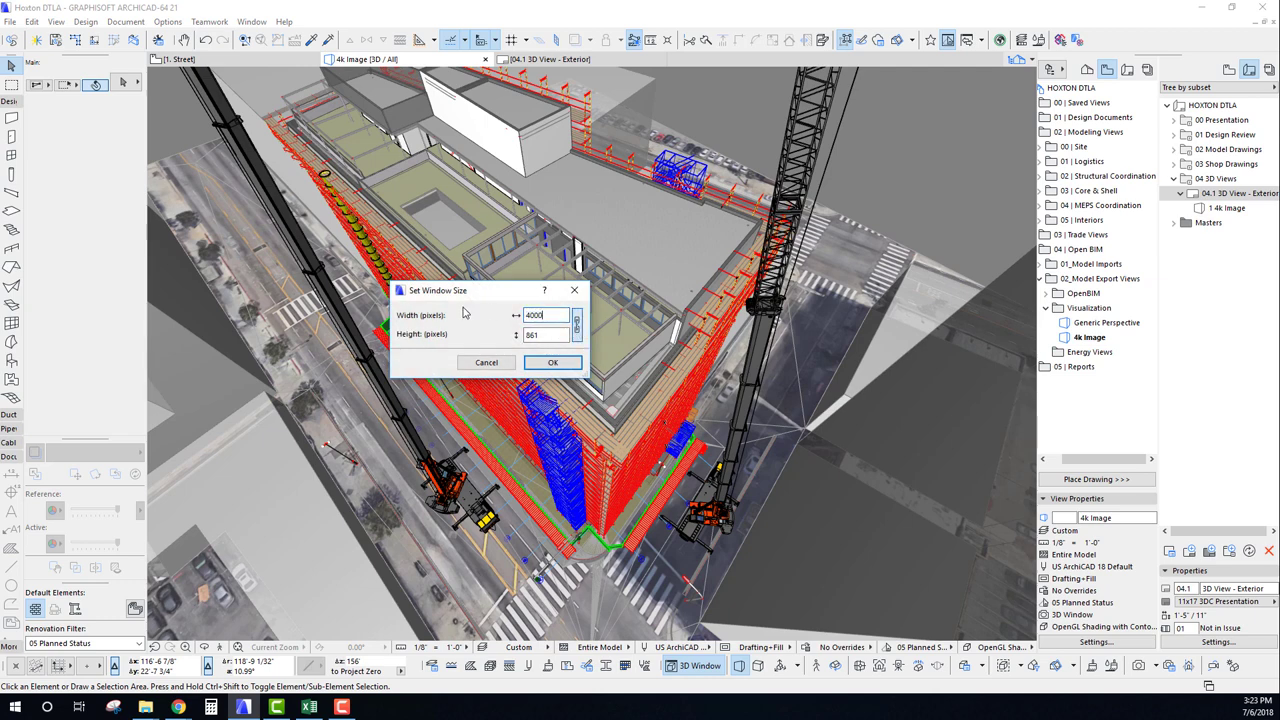
pyautogui.click(572, 364)
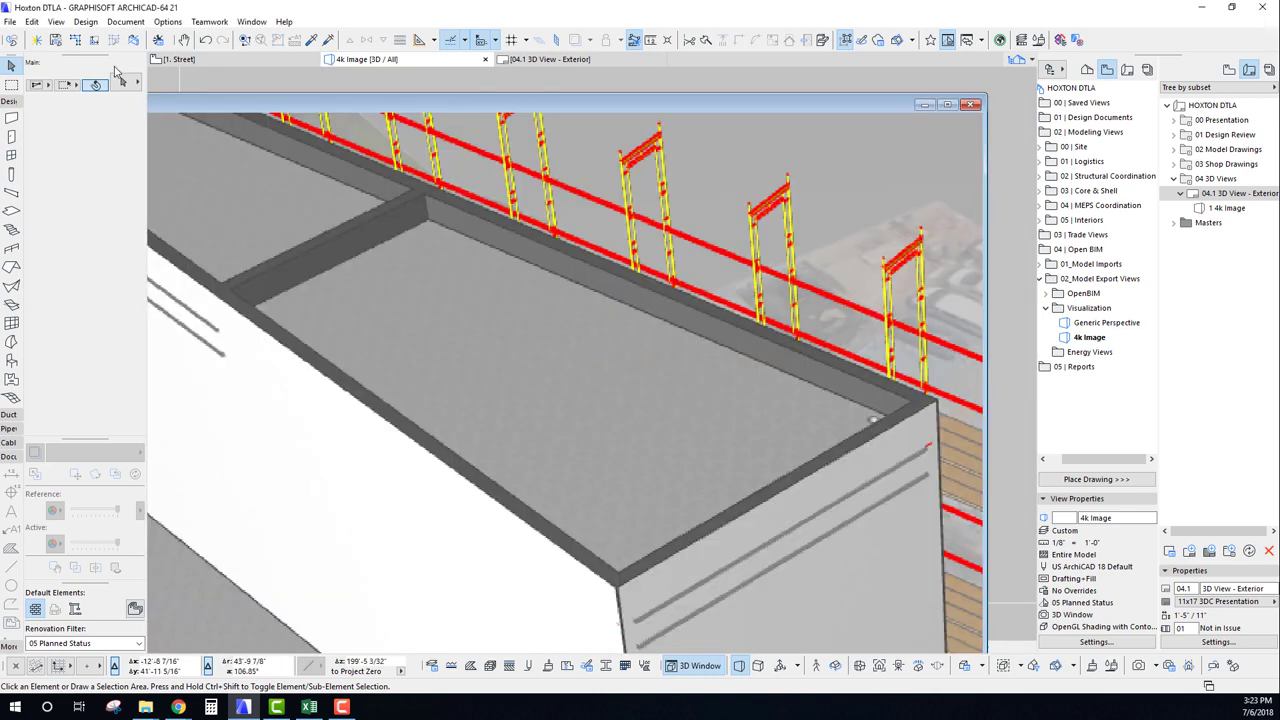
# Save the 3D view as the PNG file 4k Image in the 4K Image Exports folder and maximize the 3D window again.
pyautogui.click(10, 22)
pyautogui.click(40, 121)
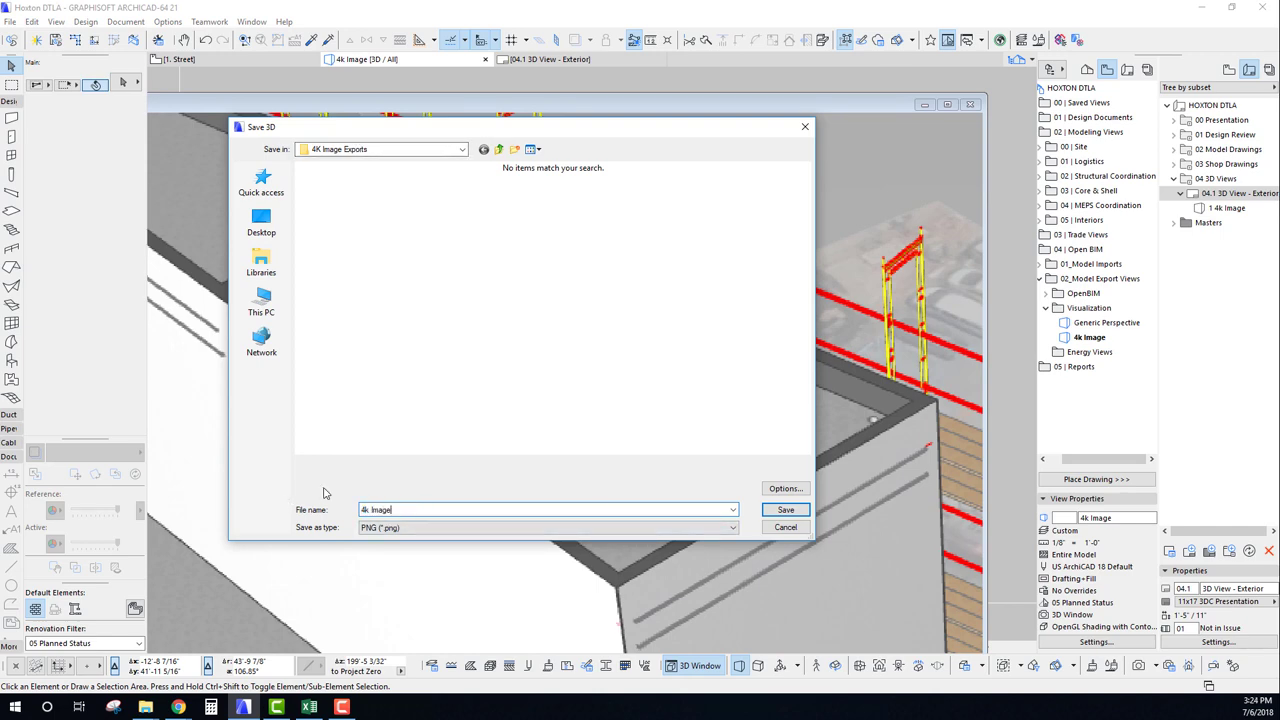
pyautogui.click(800, 514)
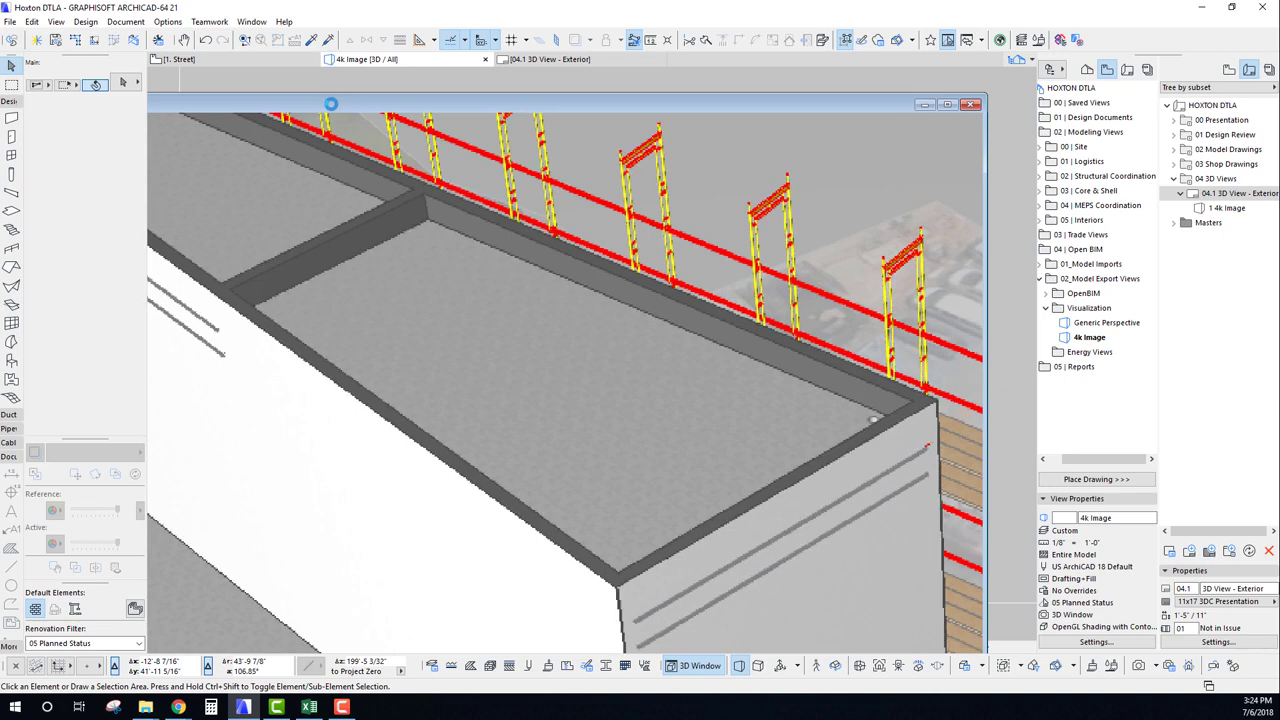
pyautogui.click(947, 105)
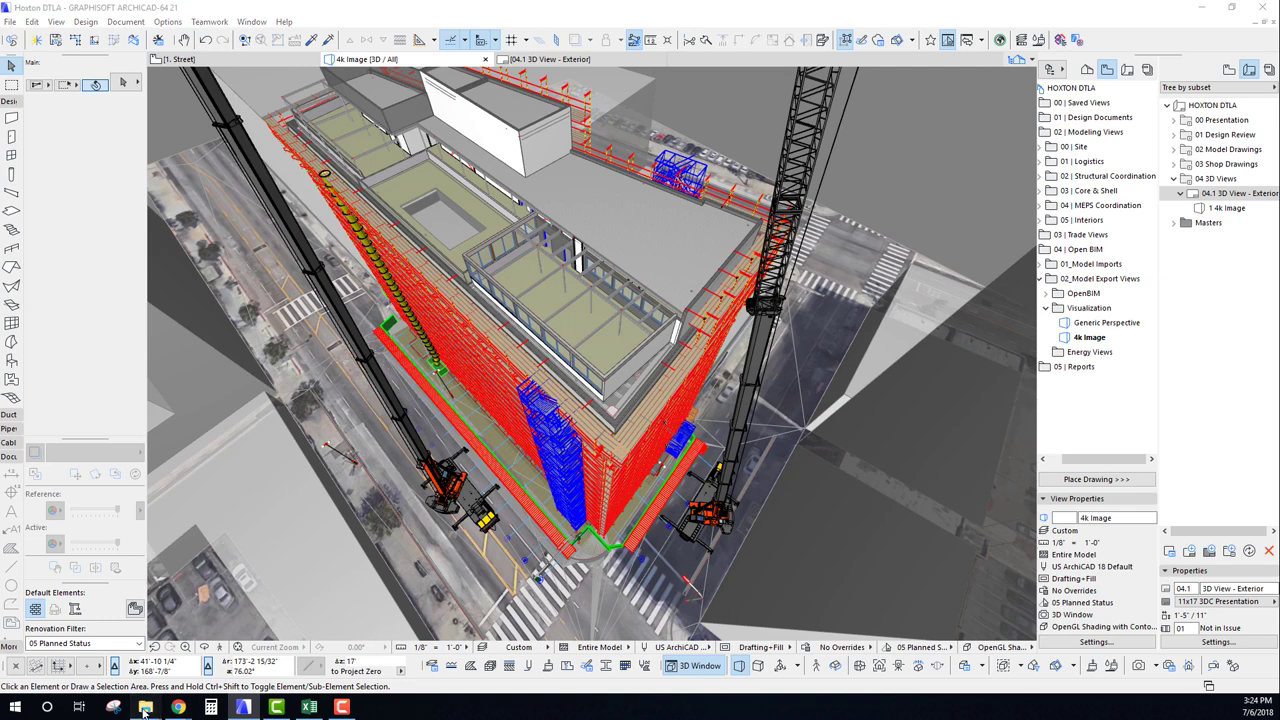
# Switch to the 4K Image Exports folder in File Explorer and check the pixel width and height of 4k Image.png in its file properties.
pyautogui.moveTo(145, 708)
pyautogui.click(287, 652)
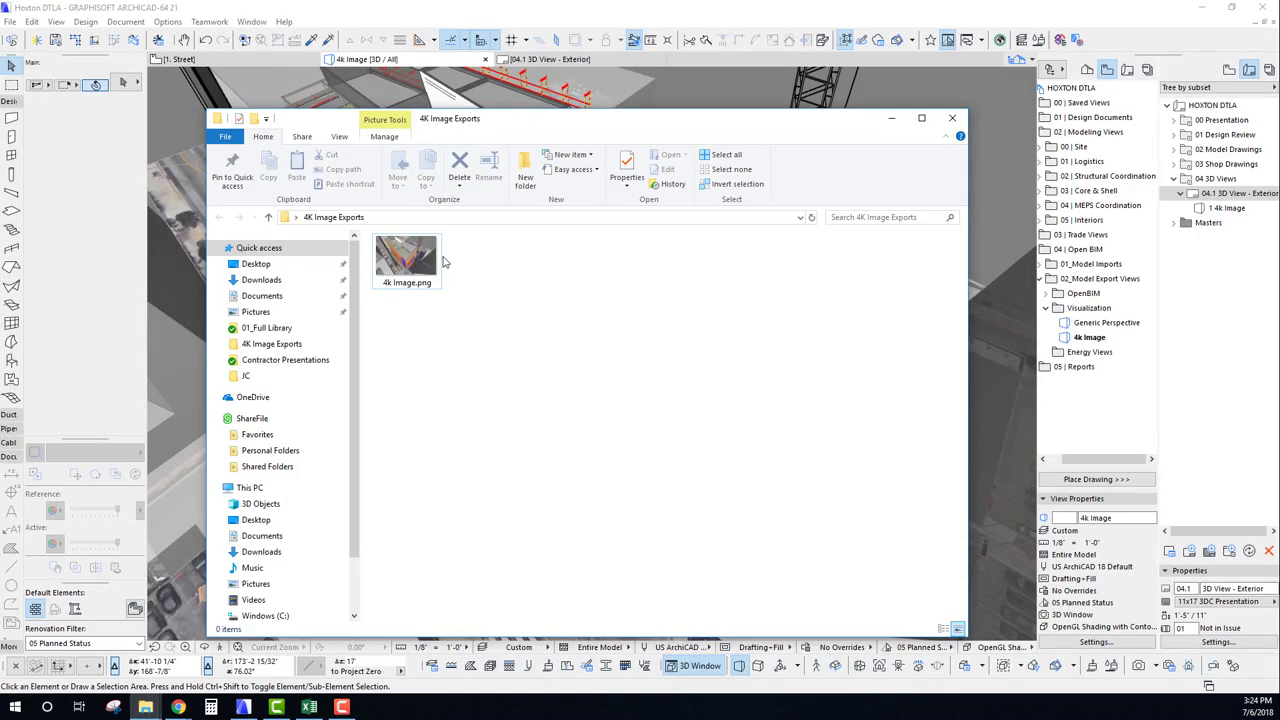
pyautogui.click(409, 262)
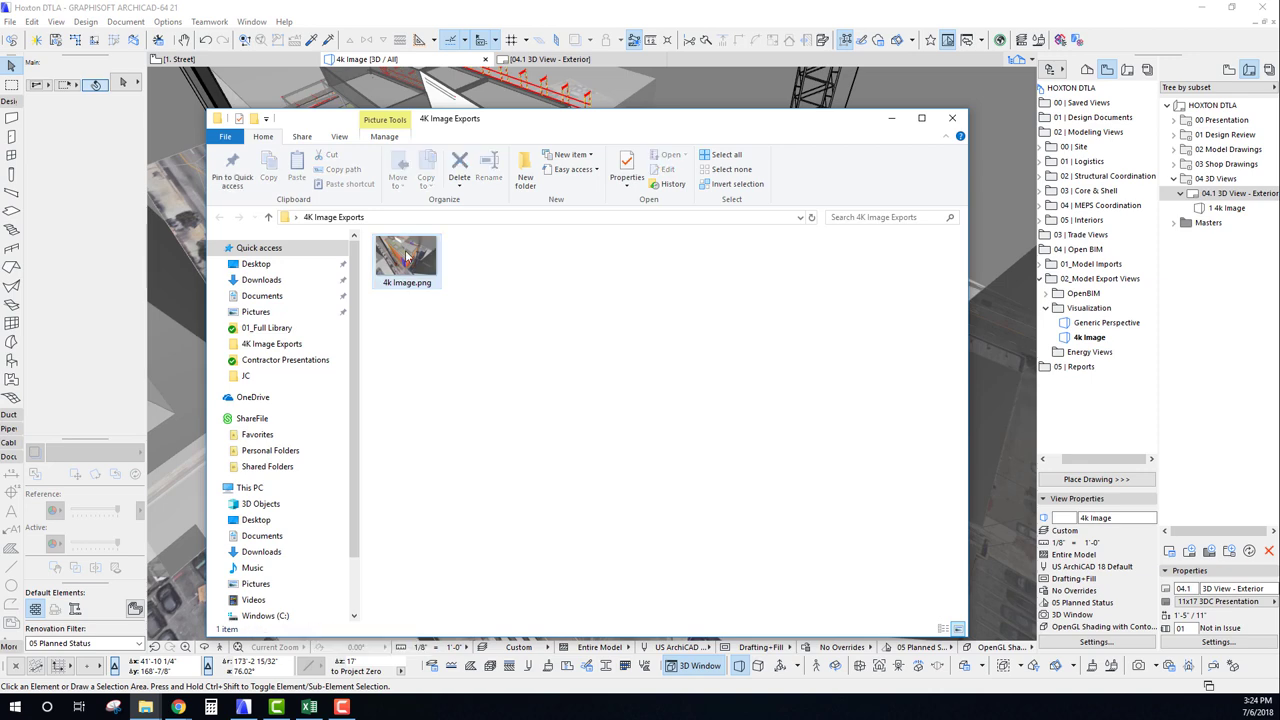
pyautogui.rightClick(403, 260)
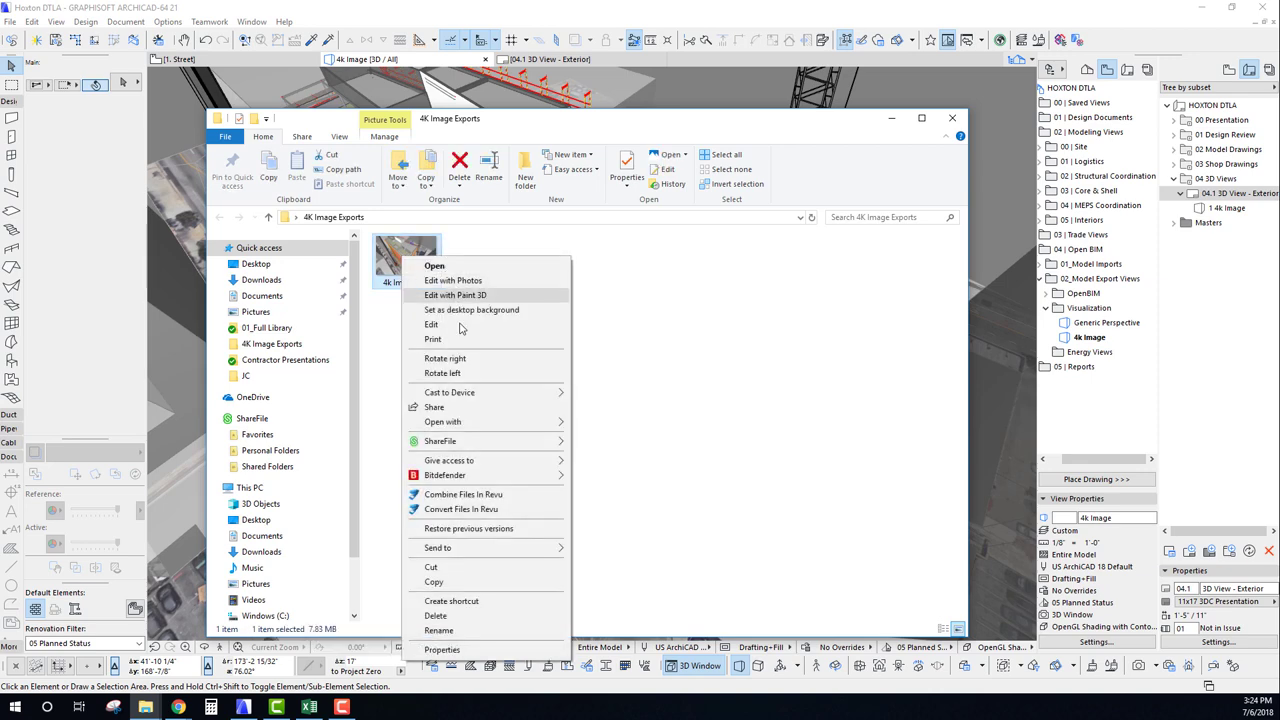
pyautogui.click(462, 655)
pyautogui.moveTo(515, 268); pyautogui.dragTo(595, 243)
pyautogui.click(571, 263)
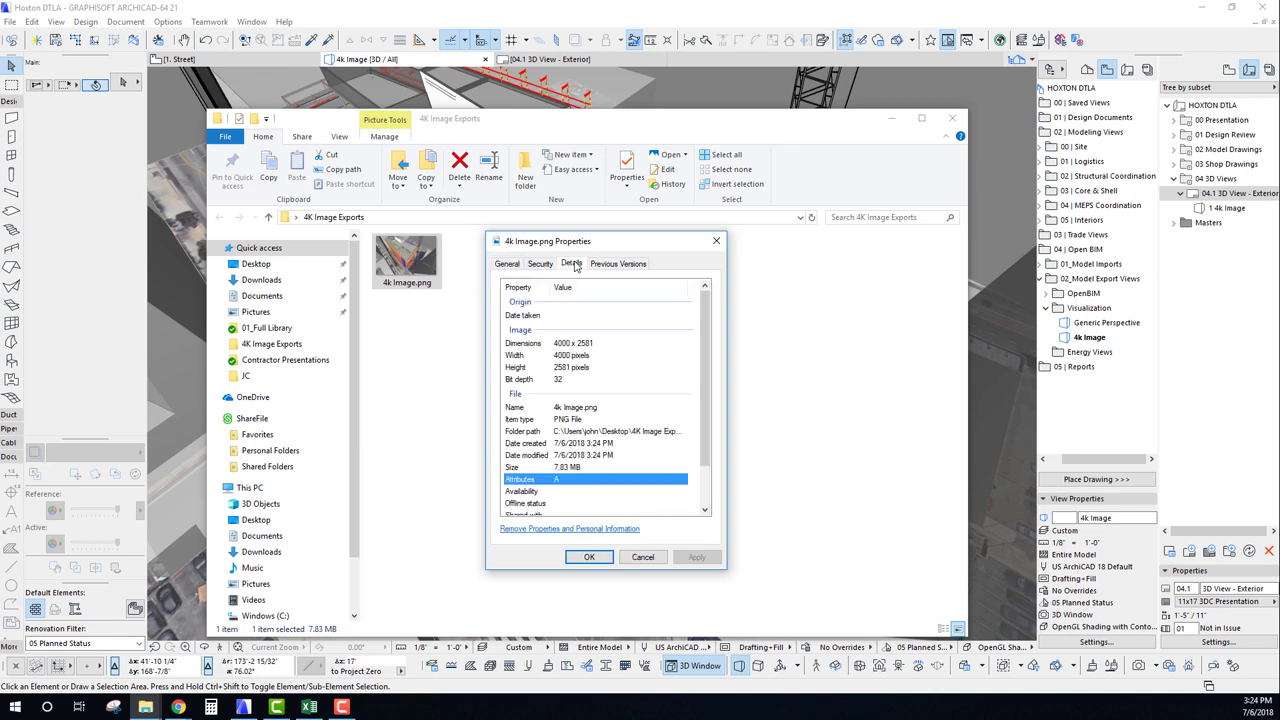
pyautogui.click(557, 344)
pyautogui.click(567, 355)
pyautogui.click(567, 367)
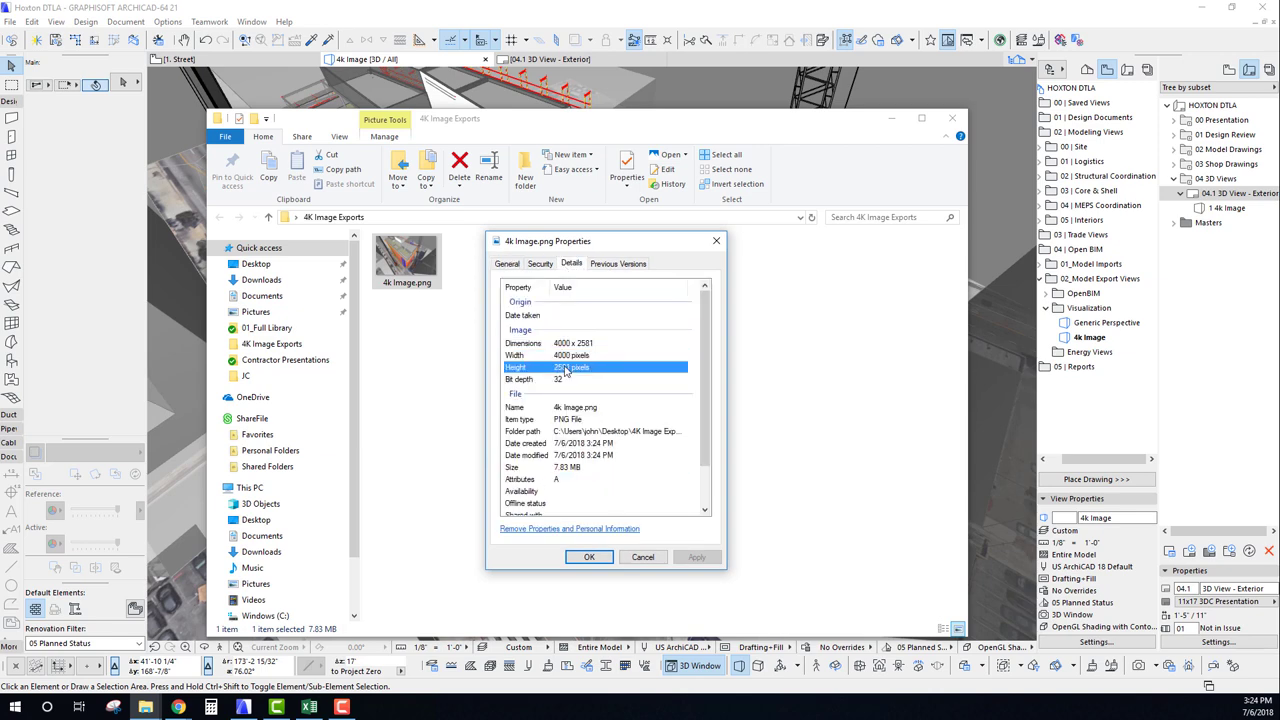
pyautogui.click(567, 355)
pyautogui.click(588, 557)
# Open 4k Image.png in Photos, inspect the crane at the street corner for sharpness, close the image and minimize the folder.
pyautogui.doubleClick(406, 262)
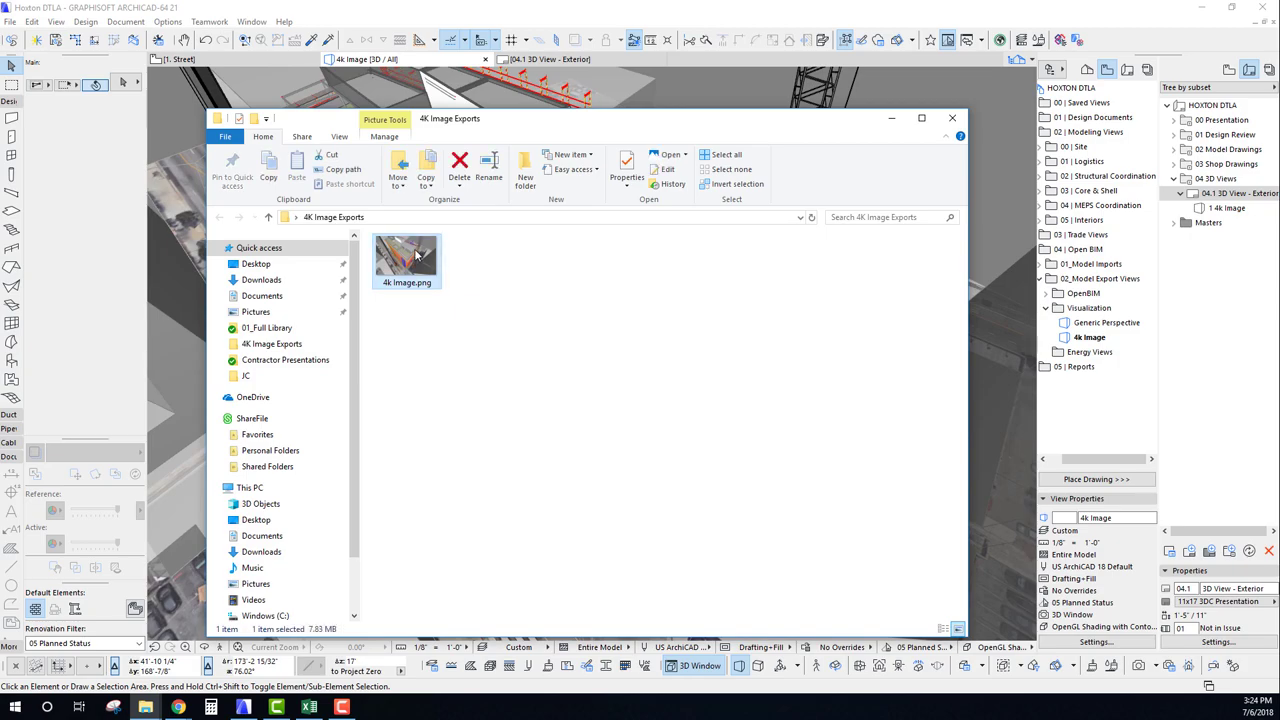
pyautogui.scroll(3, 580, 520)
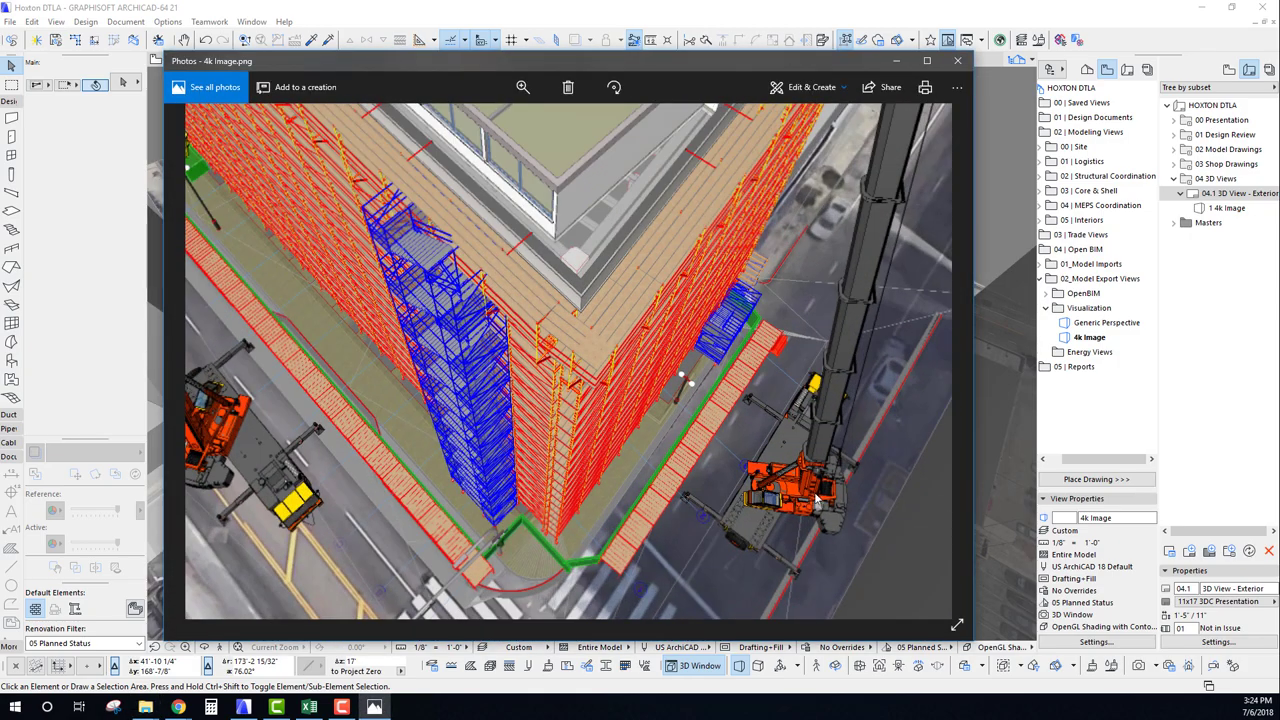
pyautogui.scroll(3, 832, 548)
pyautogui.scroll(2, 830, 518)
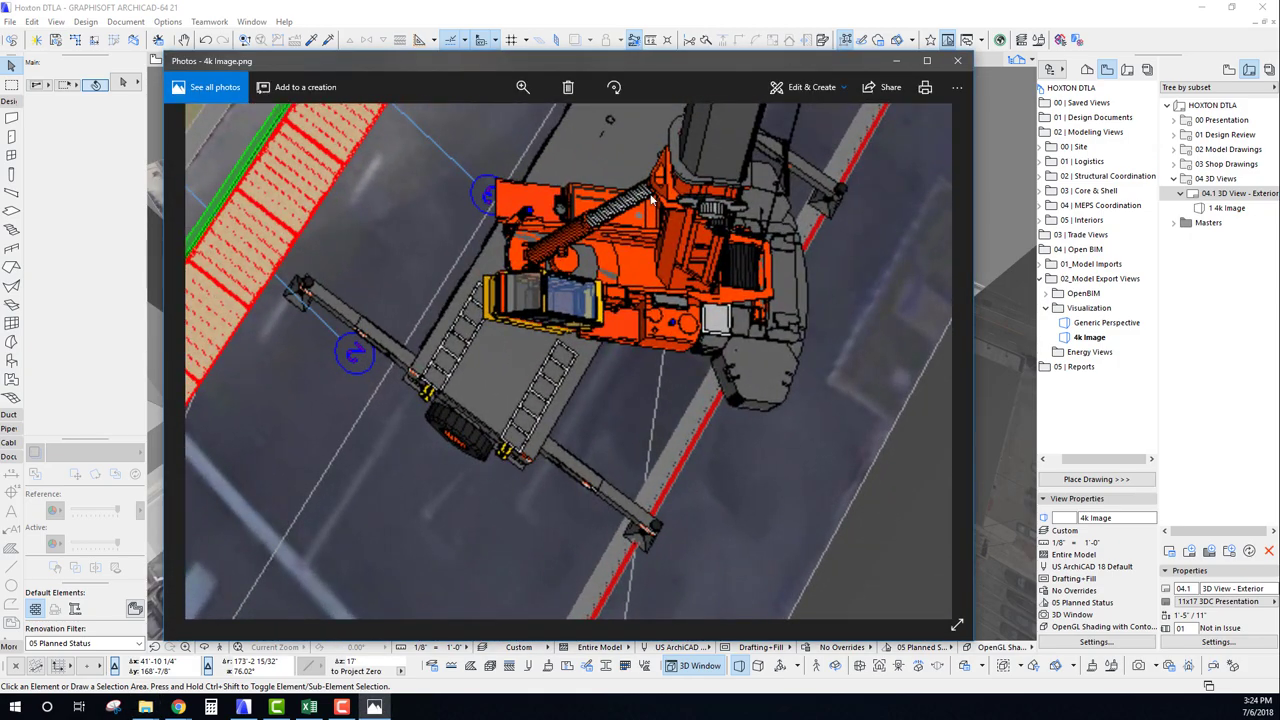
pyautogui.scroll(-5, 520, 320)
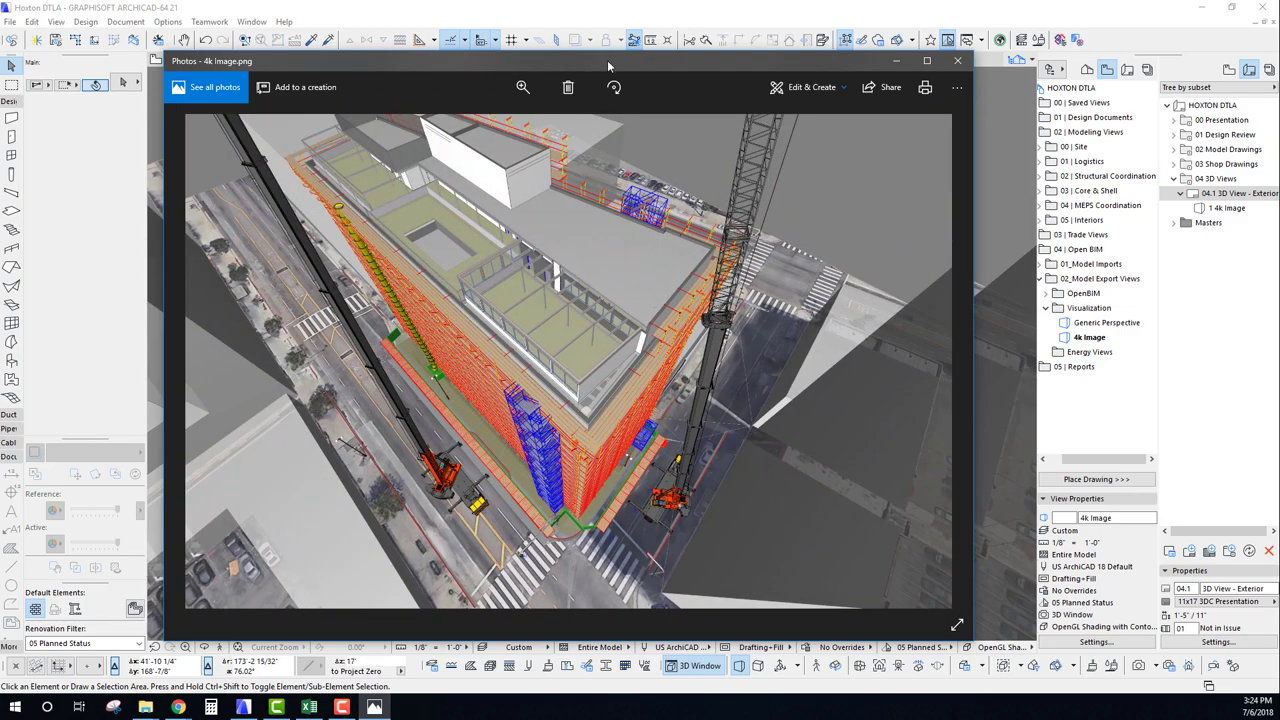
pyautogui.moveTo(607, 60); pyautogui.dragTo(603, 65)
pyautogui.click(954, 64)
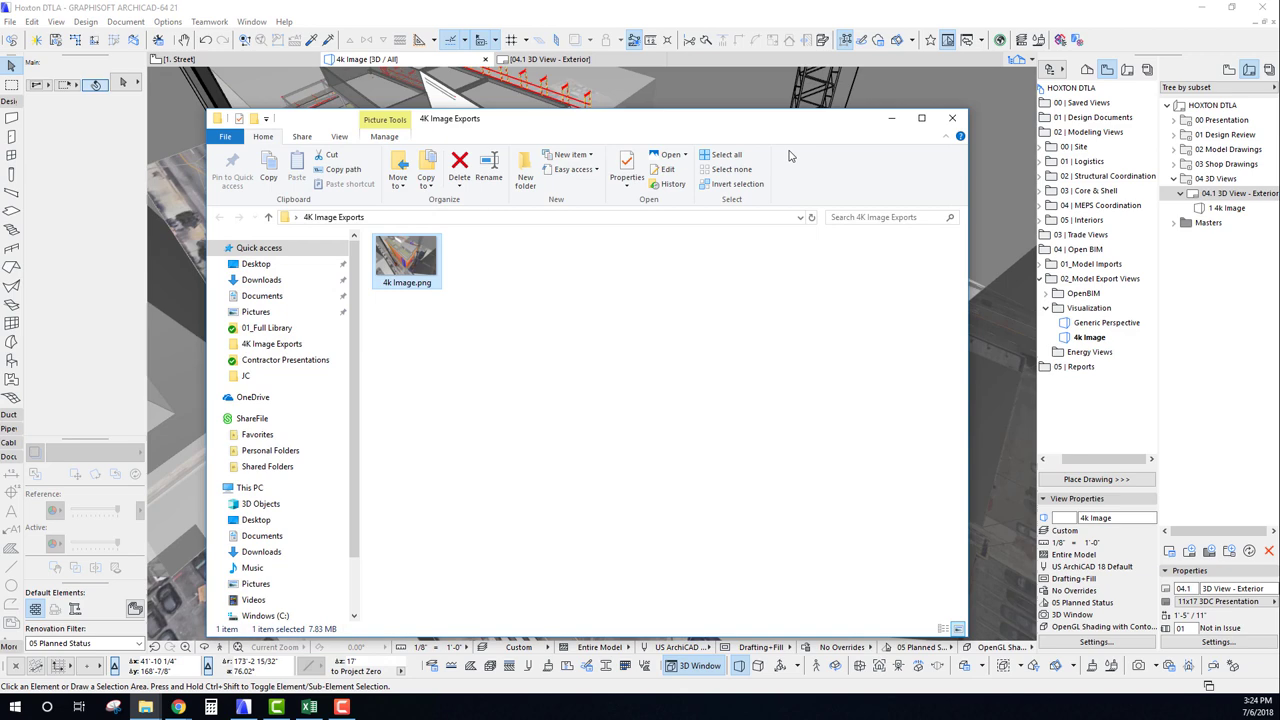
pyautogui.moveTo(760, 148); pyautogui.dragTo(768, 135)
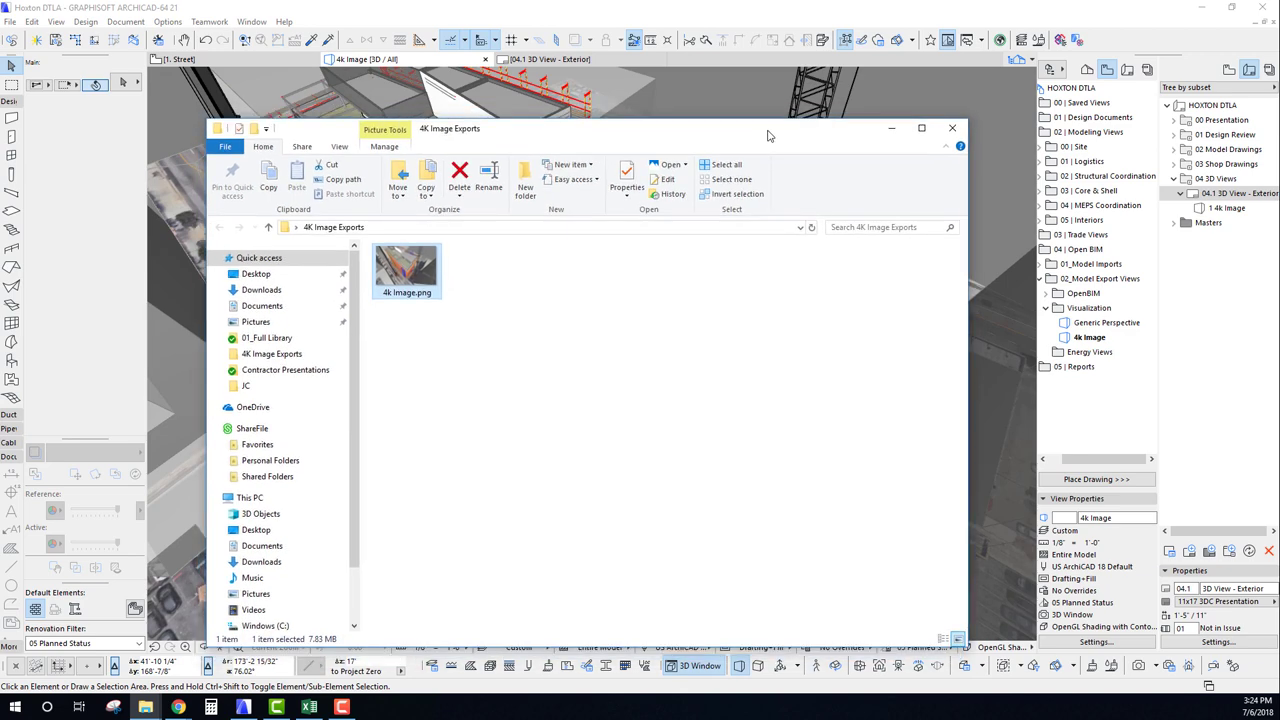
pyautogui.click(893, 130)
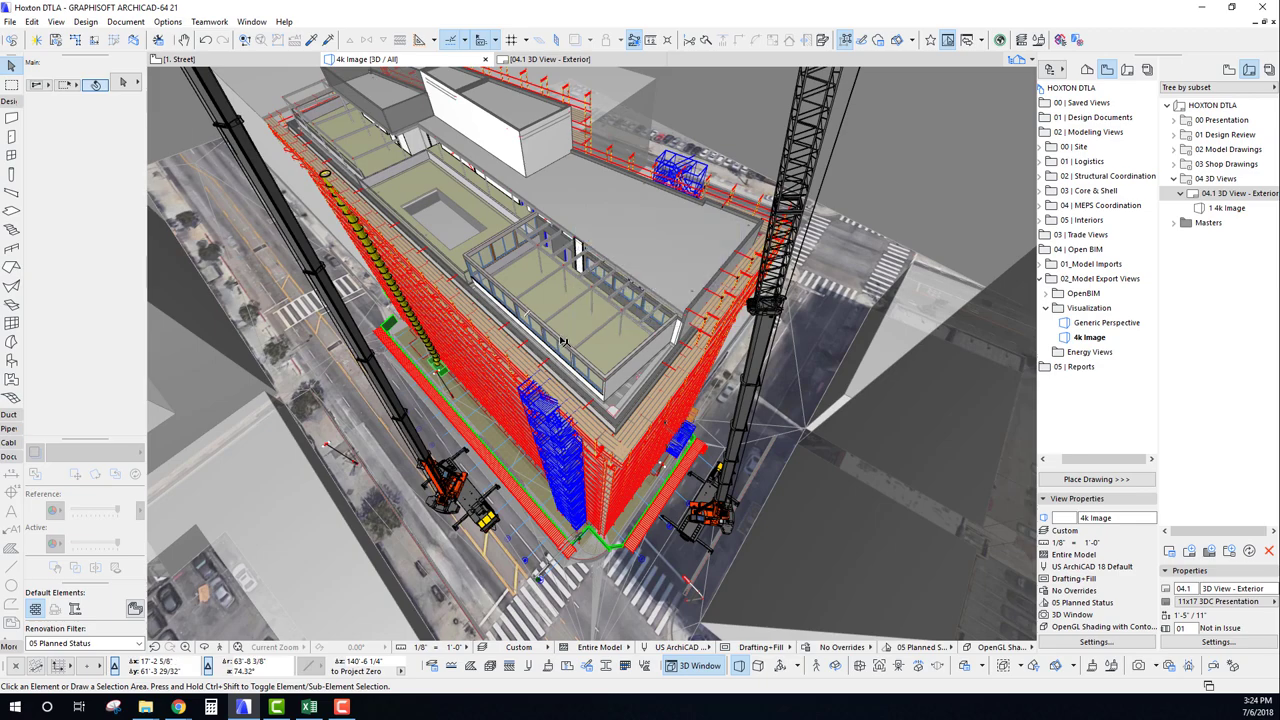
# Examine the scaffolded building and the two cranes in 3D from street level and from above.
pyautogui.moveTo(573, 306); pyautogui.dragTo(574, 302, button='middle')
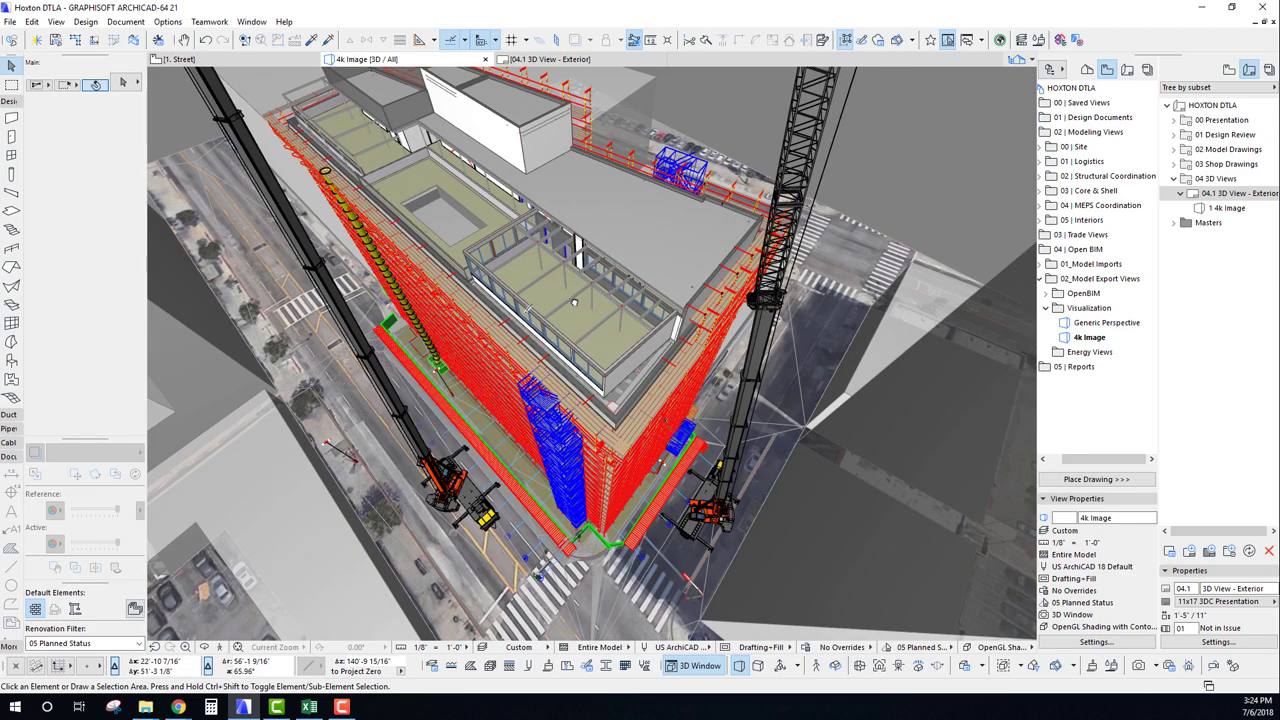
pyautogui.keyDown('shift'); pyautogui.moveTo(630, 240); pyautogui.dragTo(594, 370, button='middle'); pyautogui.keyUp('shift')
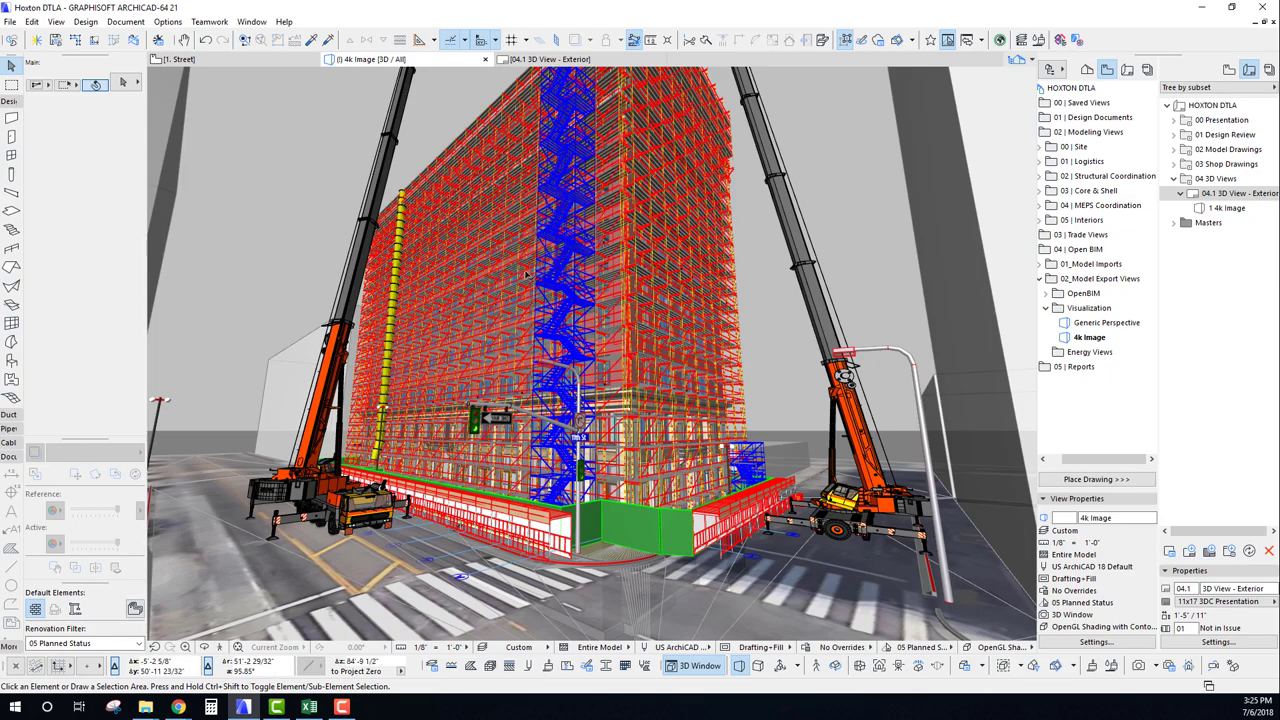
pyautogui.keyDown('shift'); pyautogui.moveTo(525, 274); pyautogui.dragTo(525, 274, button='middle'); pyautogui.keyUp('shift')
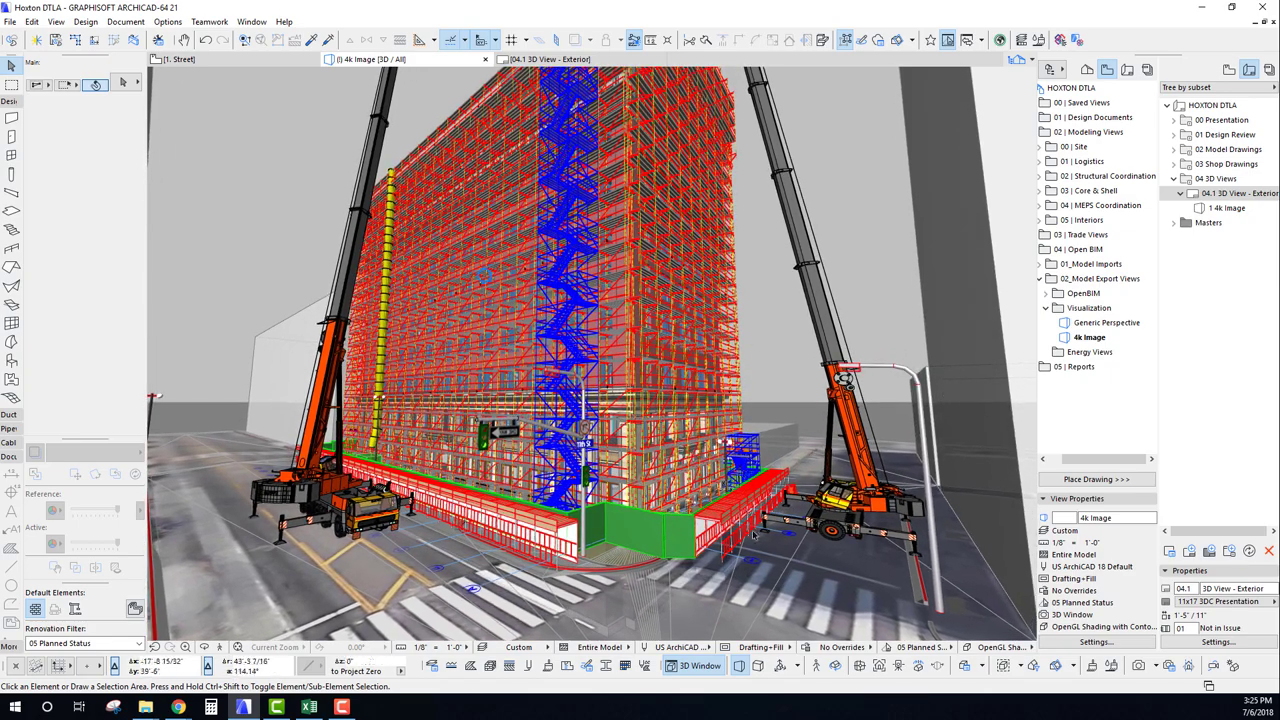
pyautogui.keyDown('shift'); pyautogui.moveTo(485, 316); pyautogui.dragTo(485, 316, button='middle'); pyautogui.keyUp('shift')
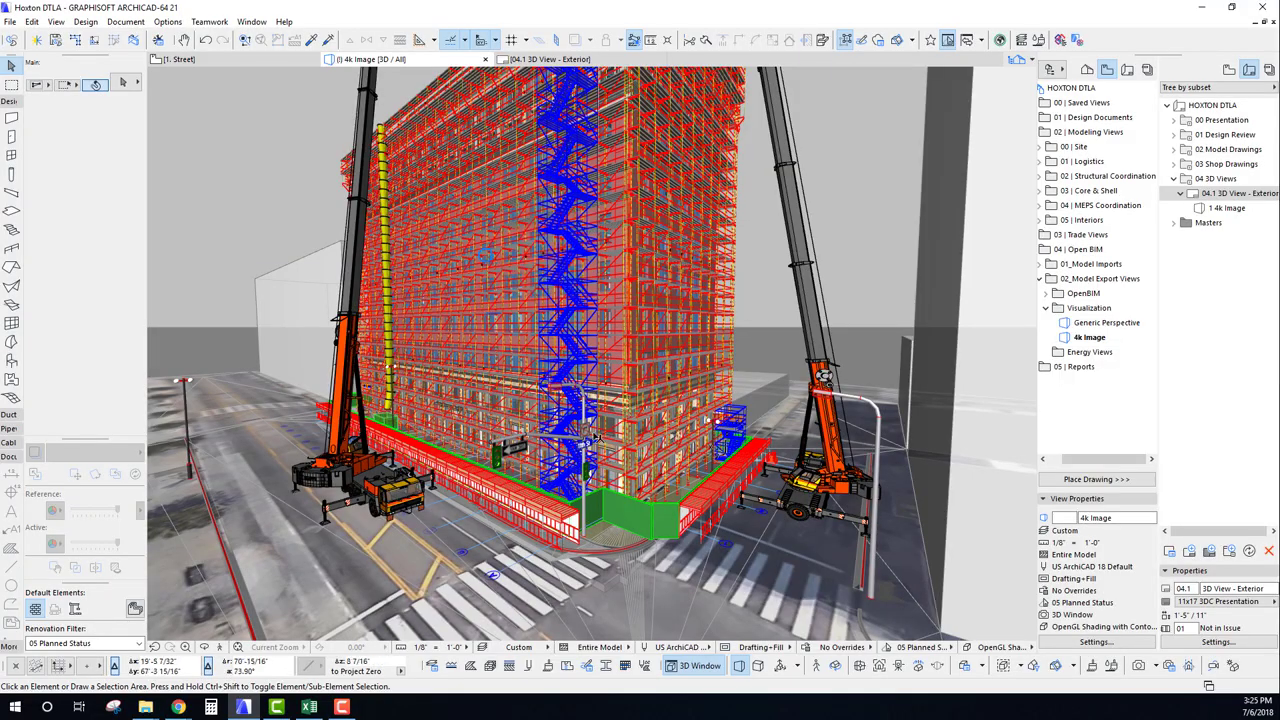
pyautogui.keyDown('shift'); pyautogui.moveTo(508, 307); pyautogui.dragTo(494, 299, button='middle'); pyautogui.keyUp('shift')
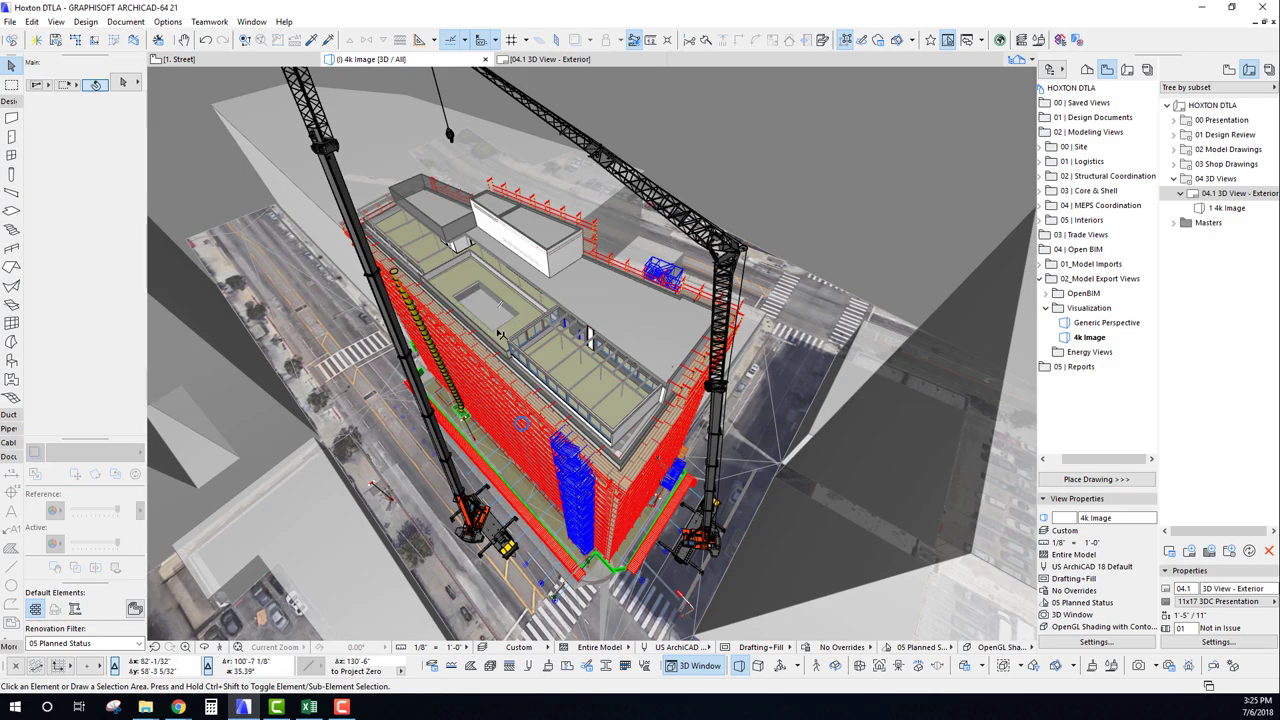
pyautogui.keyDown('shift'); pyautogui.moveTo(535, 326); pyautogui.dragTo(570, 302, button='middle'); pyautogui.keyUp('shift')
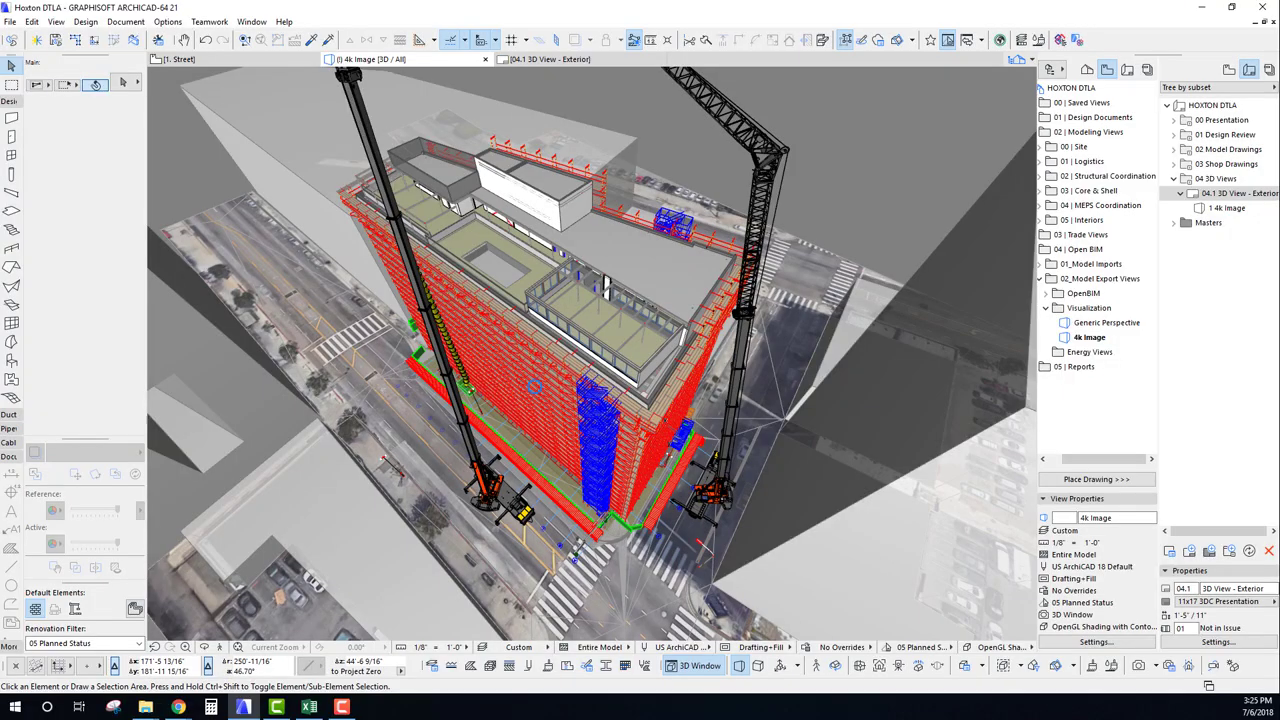